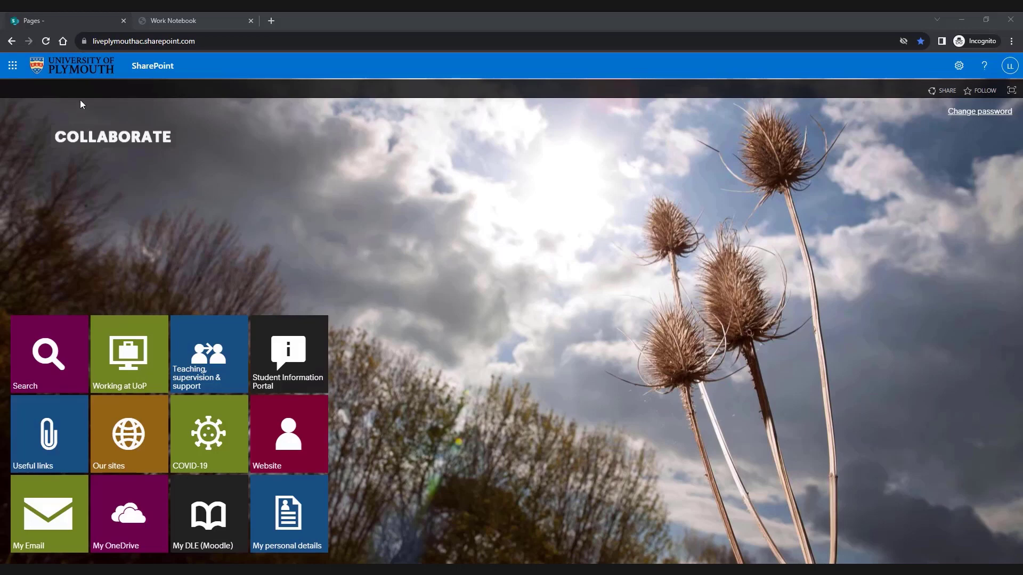
{"action": "left_click", "coordinate": [12, 67]}
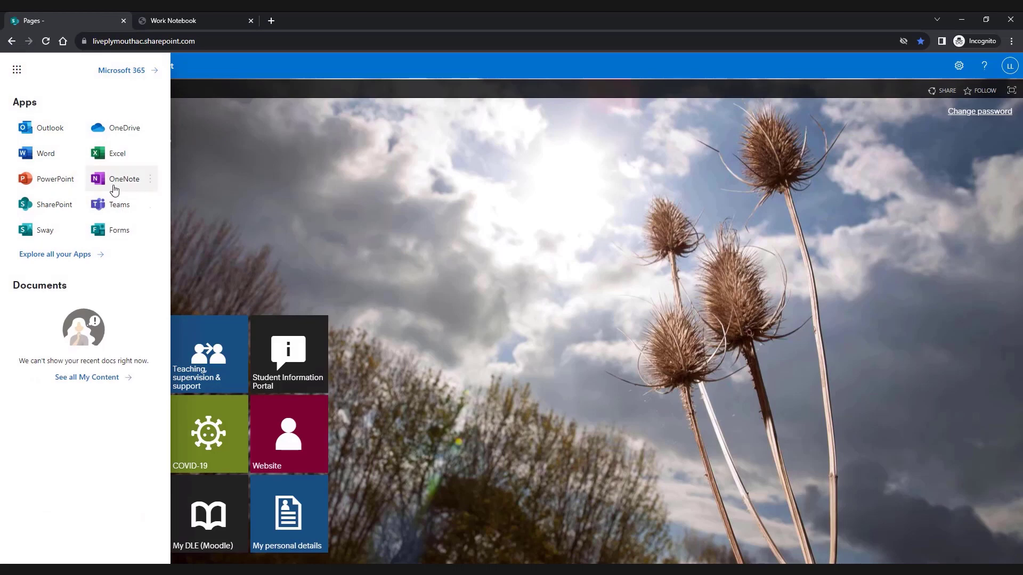
{"action": "left_click", "coordinate": [309, 155]}
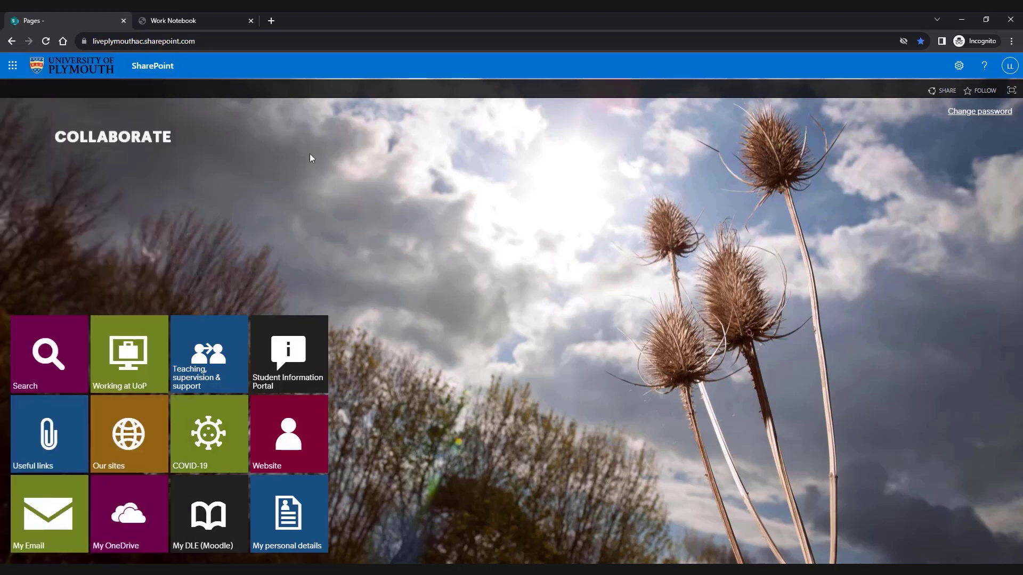
Step: Go to office.com and open the Work Notebook from the recent notebooks in OneNote
{"action": "left_click", "coordinate": [250, 40]}
{"action": "type", "text": "office"}
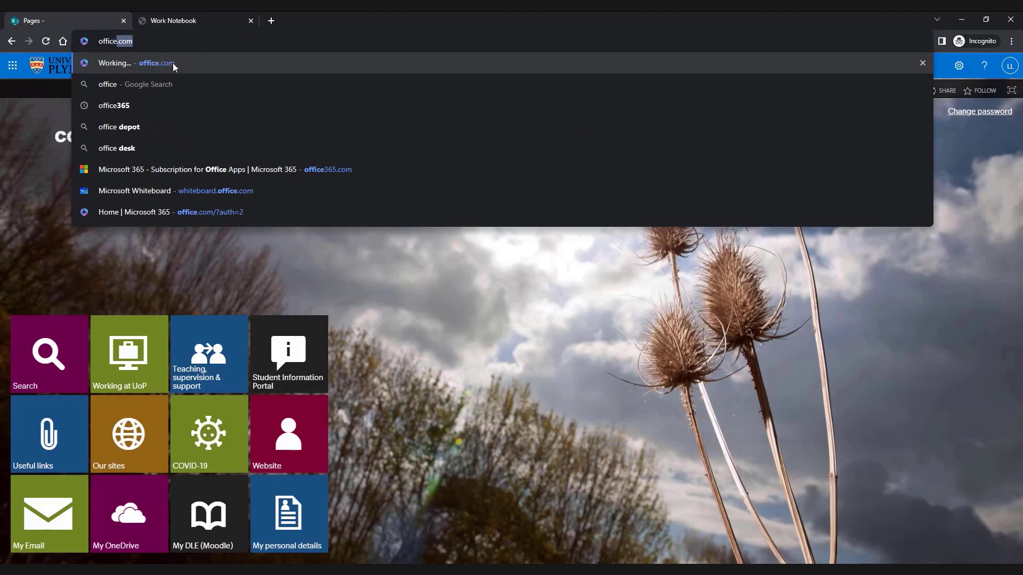
{"action": "left_click", "coordinate": [172, 63]}
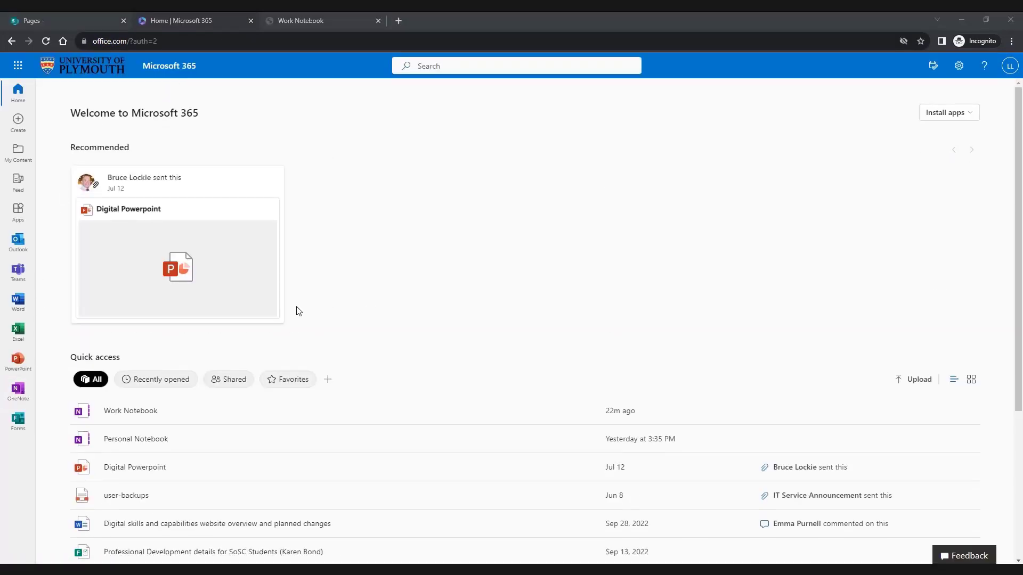
{"action": "left_click", "coordinate": [15, 391]}
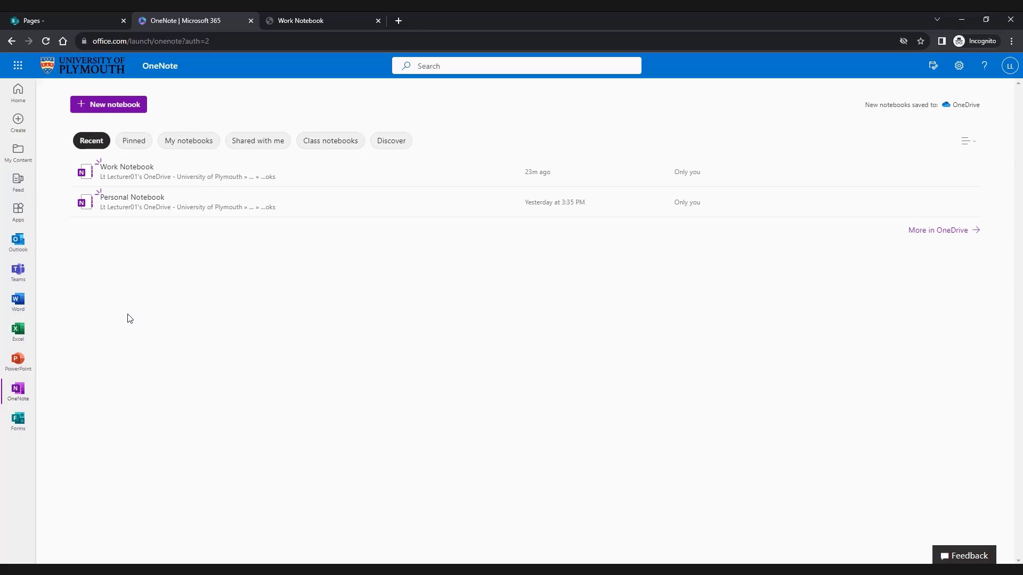
{"action": "left_click", "coordinate": [131, 171]}
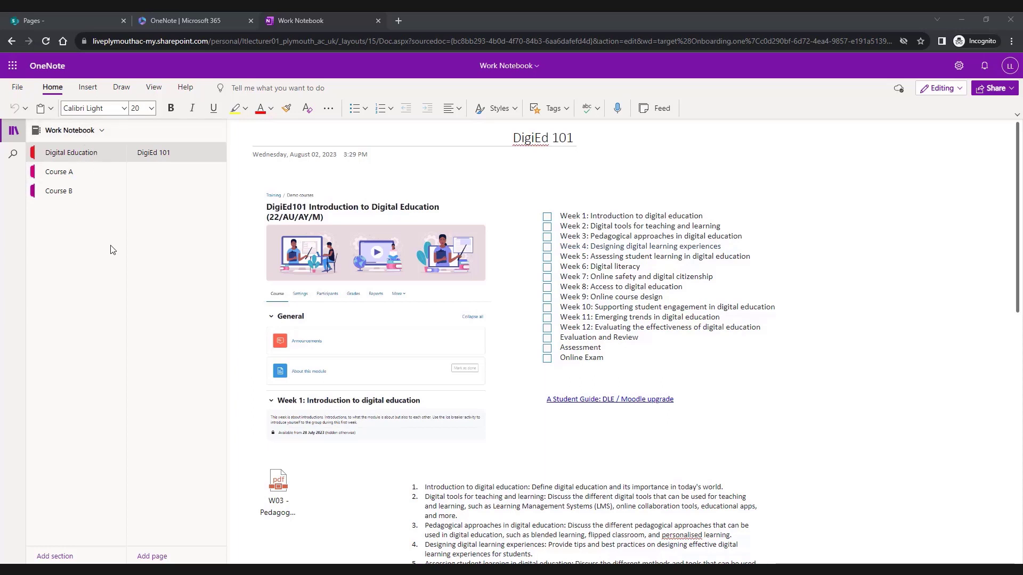
Step: Select the Work Notebook in the notebook list and add a section named "Course X" to it
{"action": "left_click", "coordinate": [69, 134]}
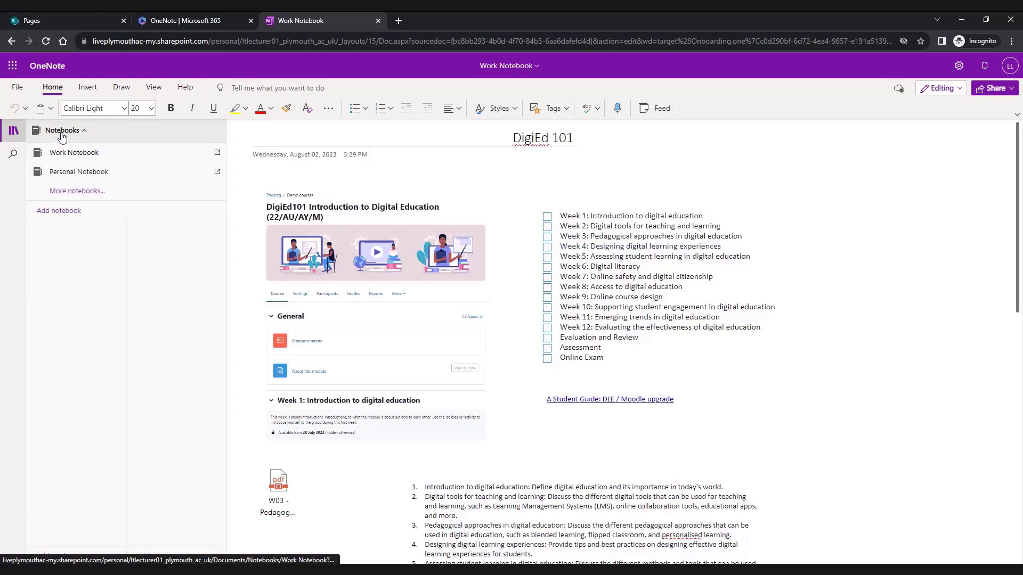
{"action": "left_click", "coordinate": [61, 152]}
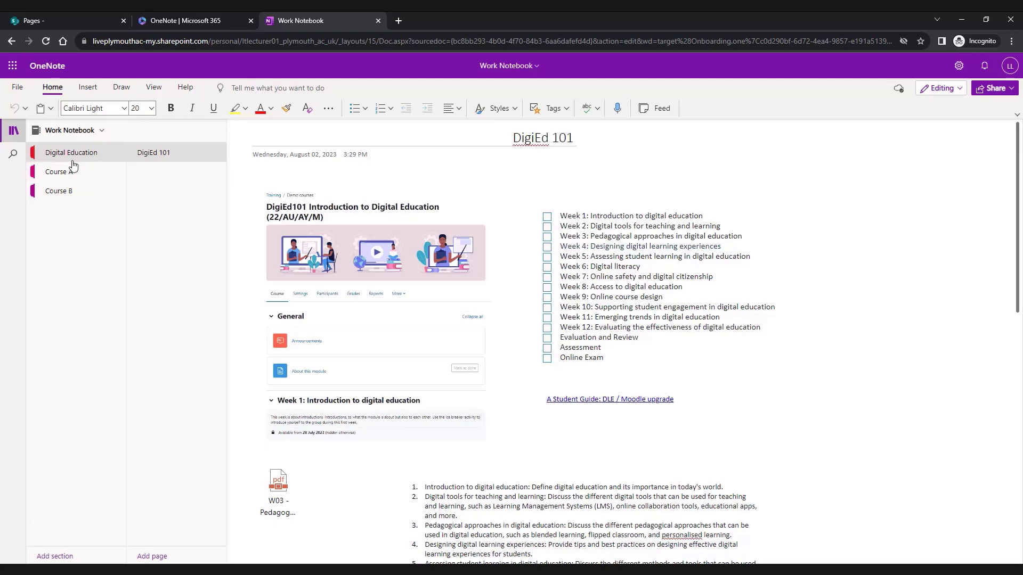
{"action": "left_click", "coordinate": [52, 556]}
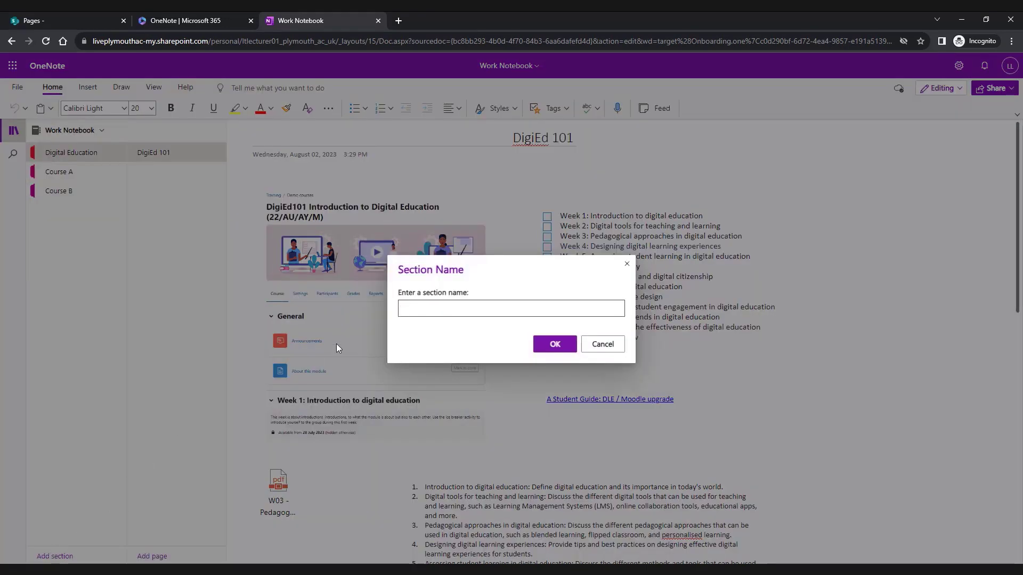
{"action": "type", "text": "Course "}
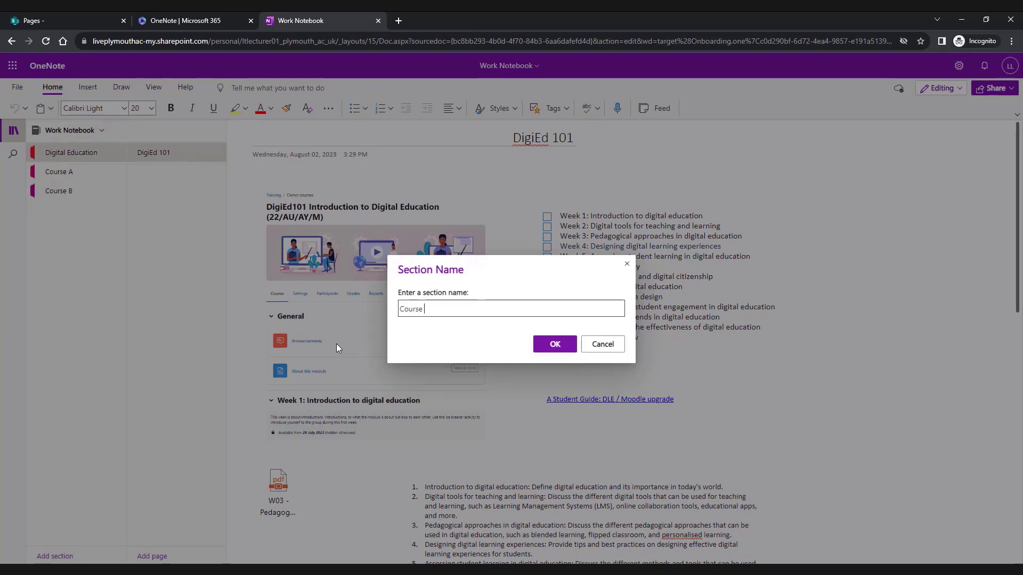
{"action": "type", "text": "X"}
{"action": "left_click", "coordinate": [544, 346]}
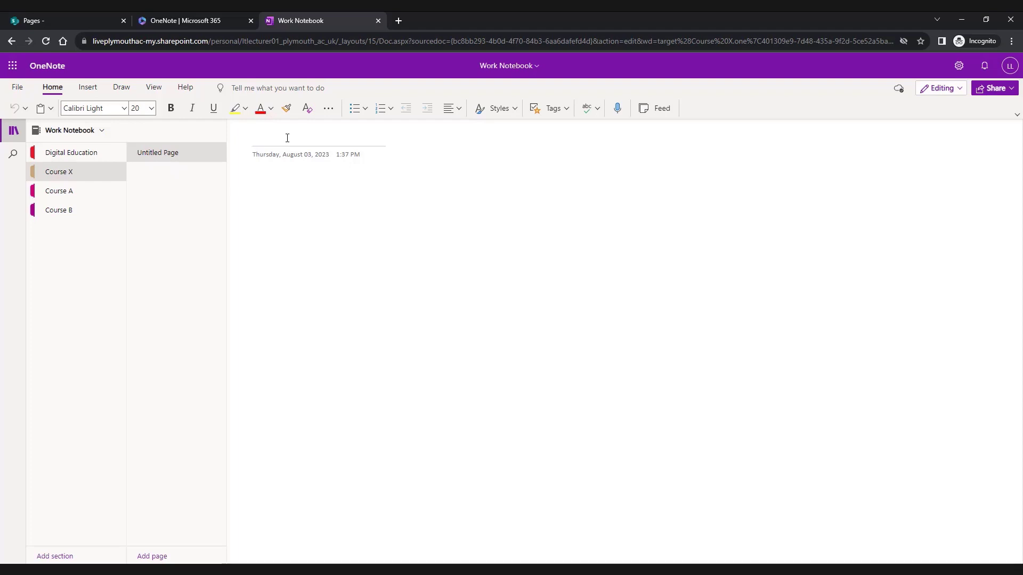
Step: Title the first page of the Course X section "Unit 1" and add a second page titled "Unit 2"
{"action": "type", "text": "Unit 1"}
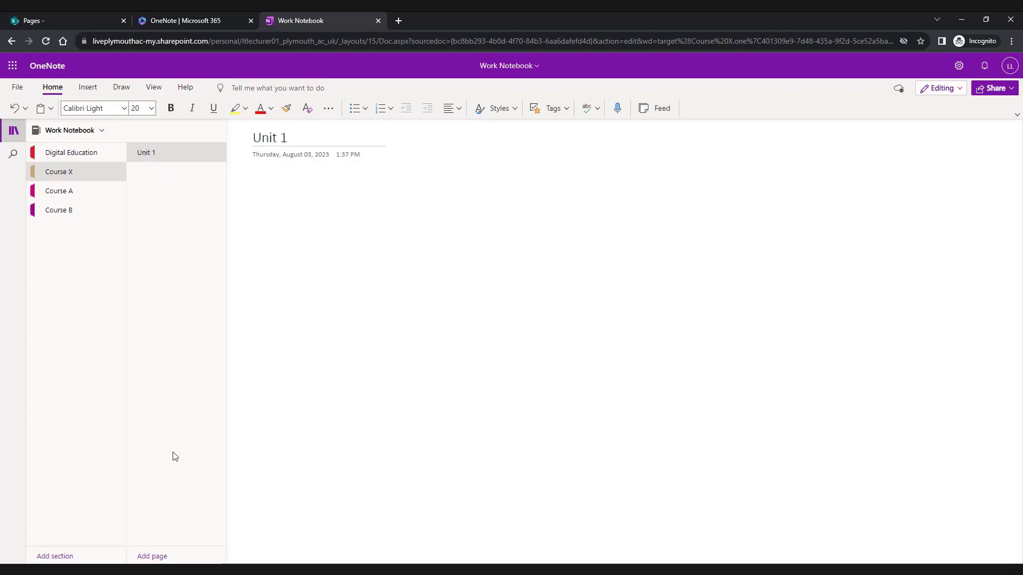
{"action": "left_click", "coordinate": [166, 557]}
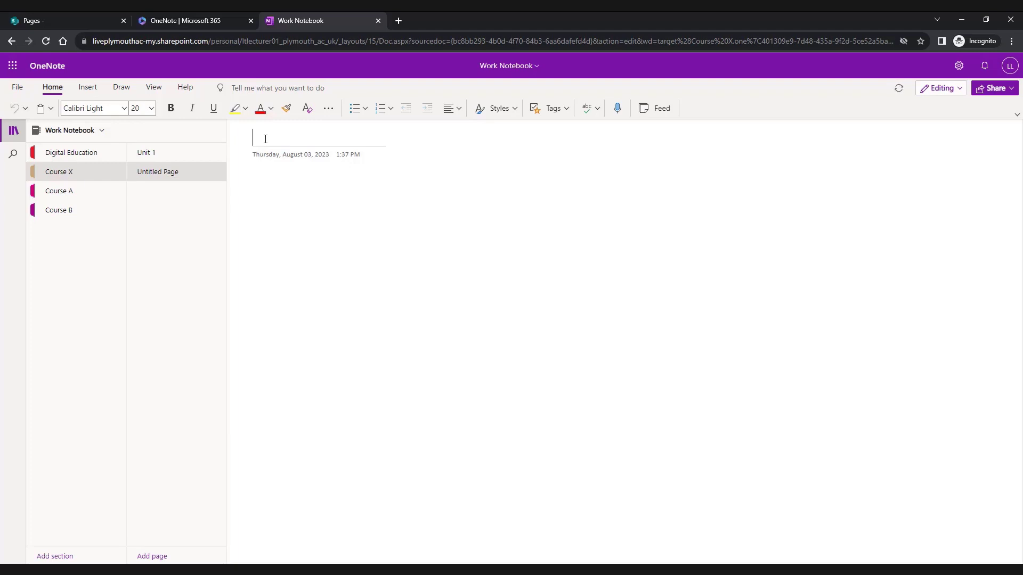
{"action": "type", "text": "Unit 2"}
Step: Write the lines "Test 1", "Test 2" and "Test 3" below the title on the Unit 1 page
{"action": "left_click", "coordinate": [151, 154]}
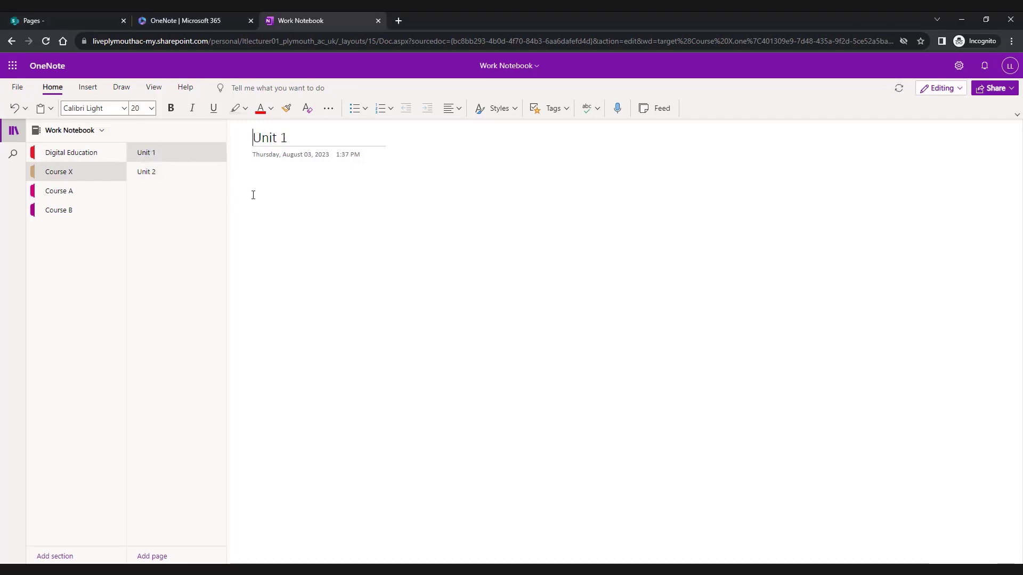
{"action": "left_click", "coordinate": [280, 199]}
{"action": "type", "text": "T"}
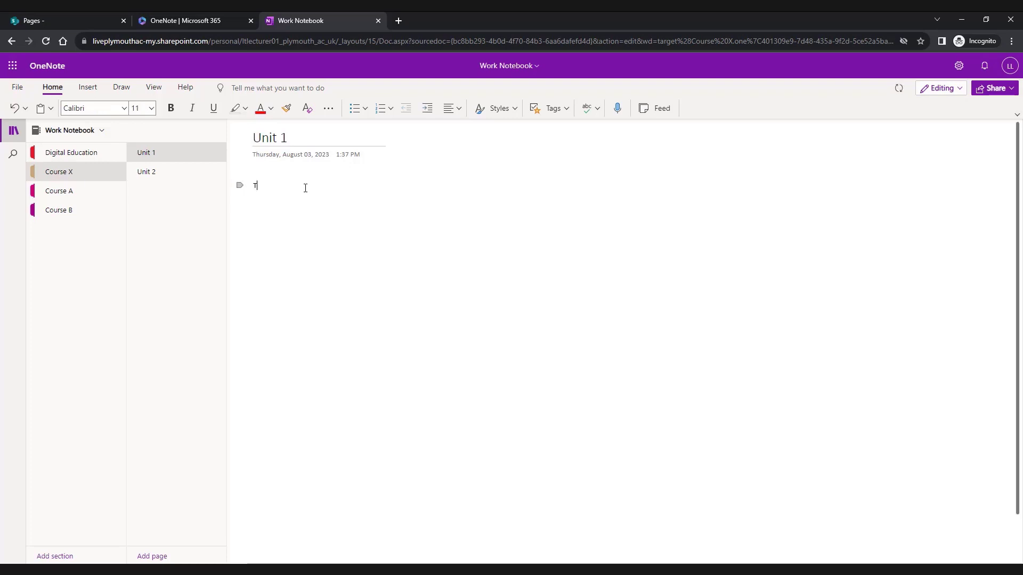
{"action": "type", "text": "est 1 "}
{"action": "type", "text": "Tes"}
{"action": "type", "text": "t "}
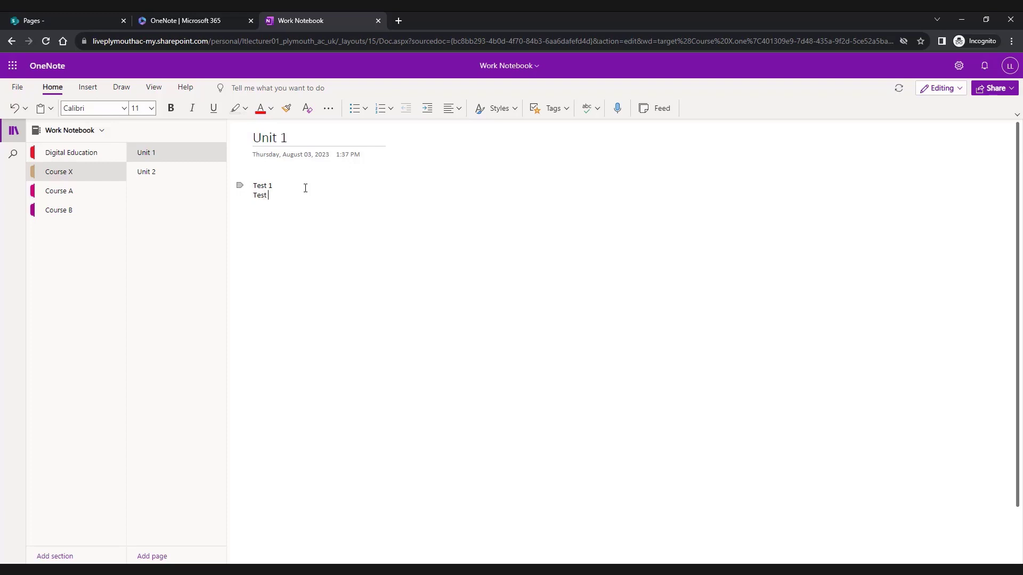
{"action": "type", "text": "2"}
{"action": "key", "text": "Return"}
{"action": "type", "text": "Test 3"}
Step: Create a To Do checklist in the blank area below the text with the items "Test 1", "Test 2" and "Test 3"
{"action": "left_click", "coordinate": [389, 278]}
{"action": "left_click", "coordinate": [554, 110]}
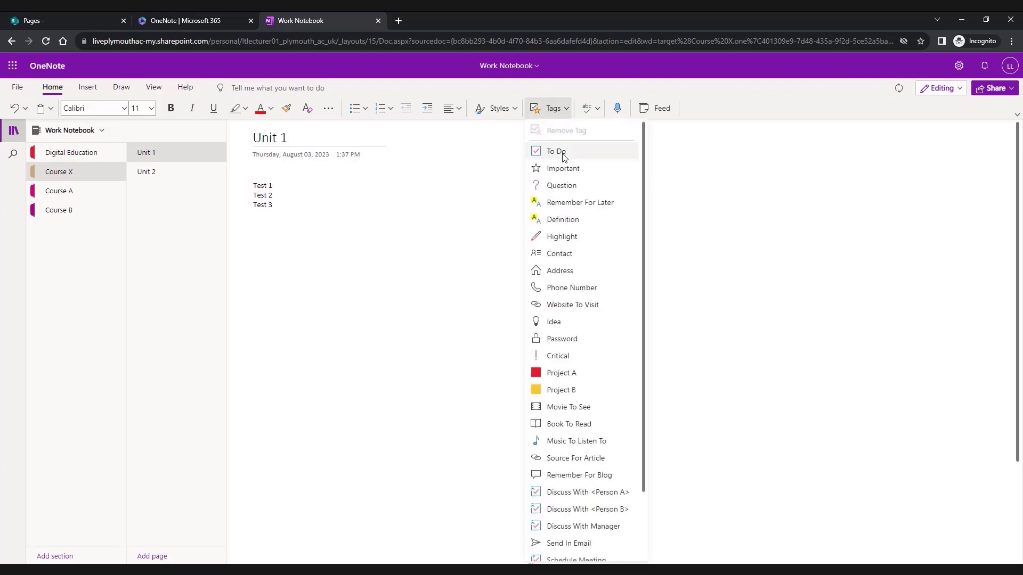
{"action": "left_click", "coordinate": [562, 155]}
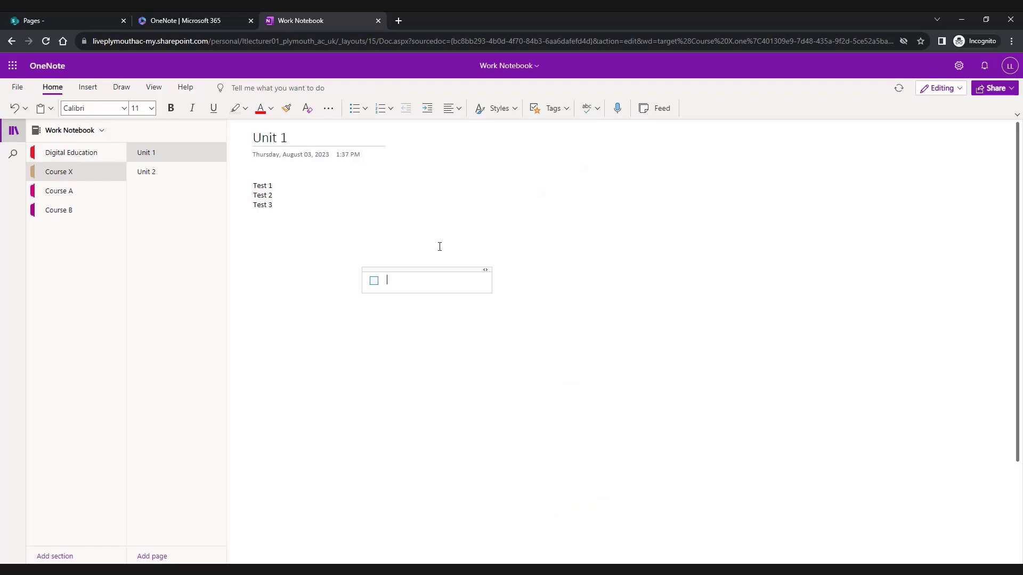
{"action": "type", "text": "Test 1"}
{"action": "key", "text": "Return"}
{"action": "type", "text": "Test 2"}
{"action": "key", "text": "Return"}
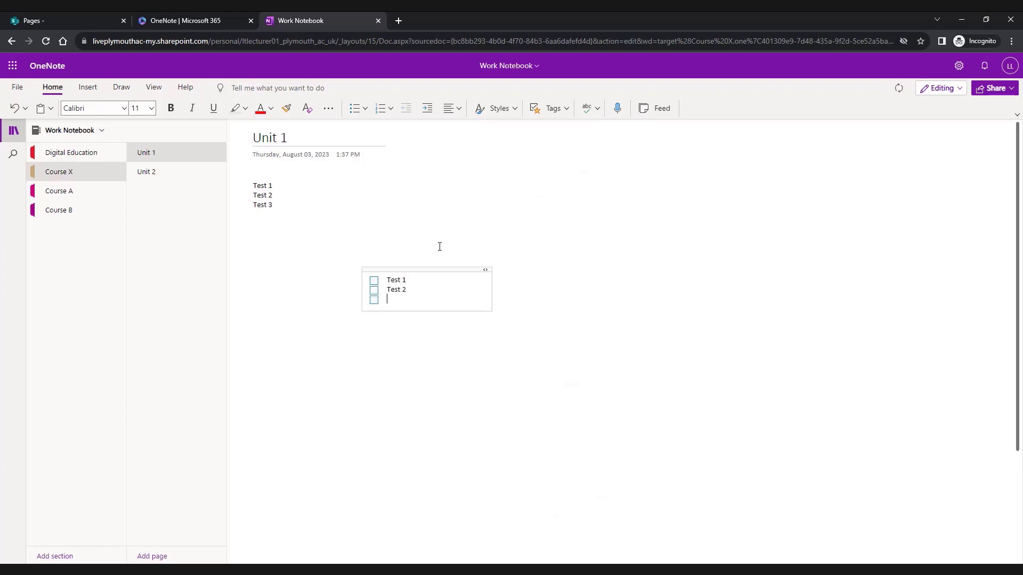
{"action": "type", "text": "Test 3"}
Step: Tick the Test 1 and Test 2 checkboxes in the checklist and clear them again
{"action": "left_click", "coordinate": [374, 281]}
{"action": "left_click", "coordinate": [374, 291]}
{"action": "left_click", "coordinate": [374, 282]}
{"action": "left_click", "coordinate": [375, 291]}
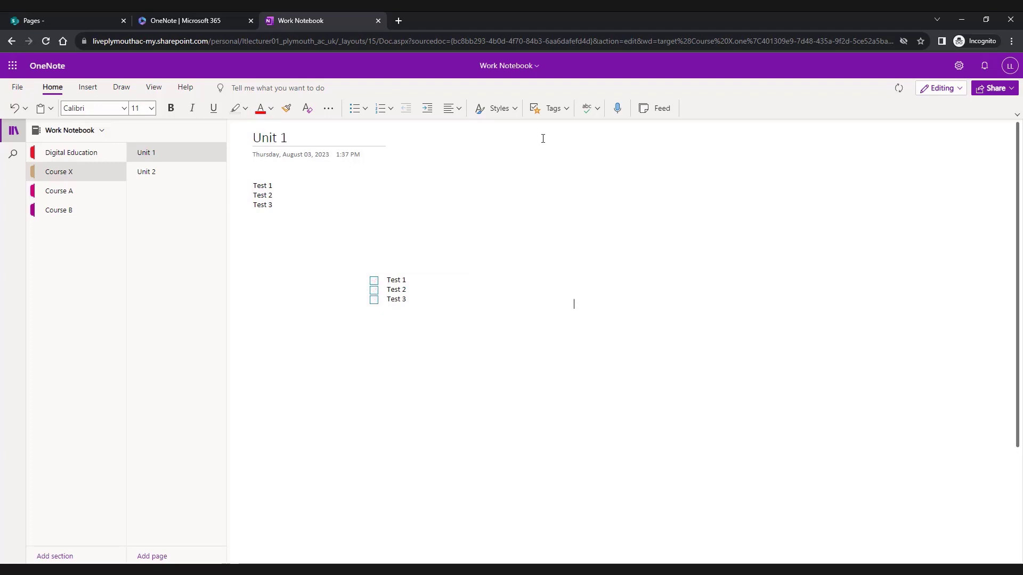
Step: Add a note tagged Idea reading "Test 1 Idea", and stack the checklist and this note beneath the plain test list
{"action": "left_click", "coordinate": [560, 113]}
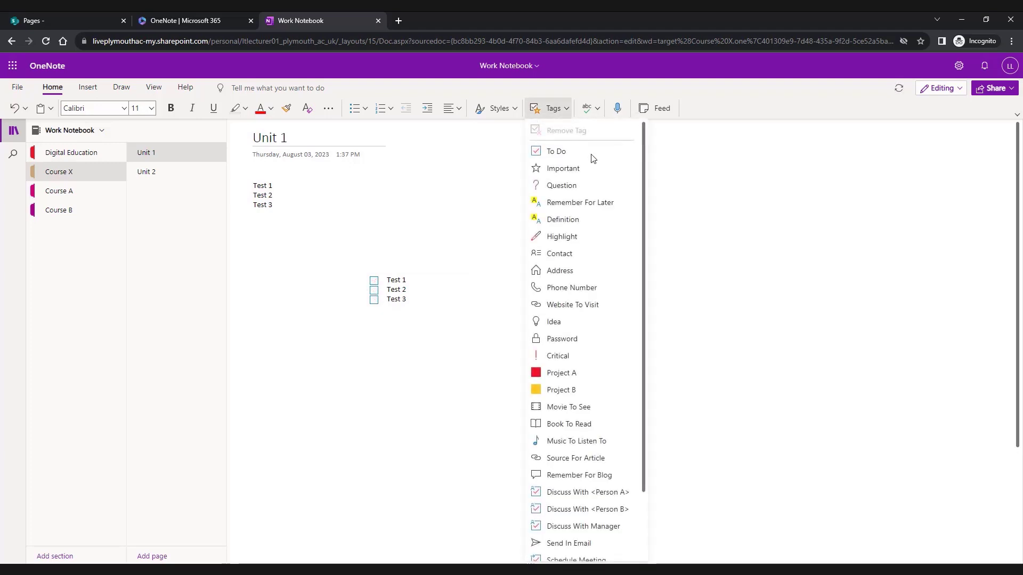
{"action": "left_click", "coordinate": [557, 322]}
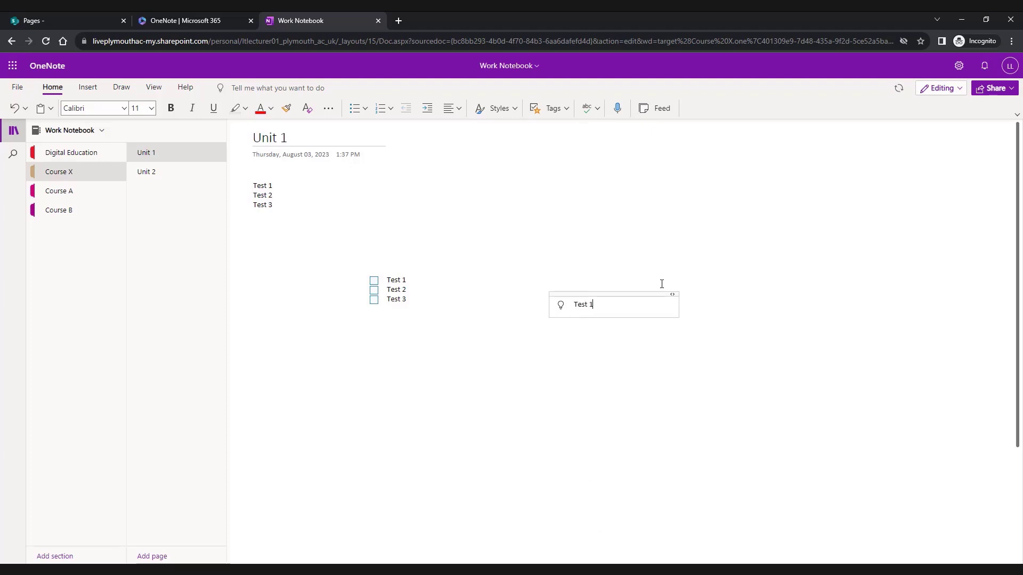
{"action": "type", "text": "Test 1 Idea"}
{"action": "left_click", "coordinate": [741, 290]}
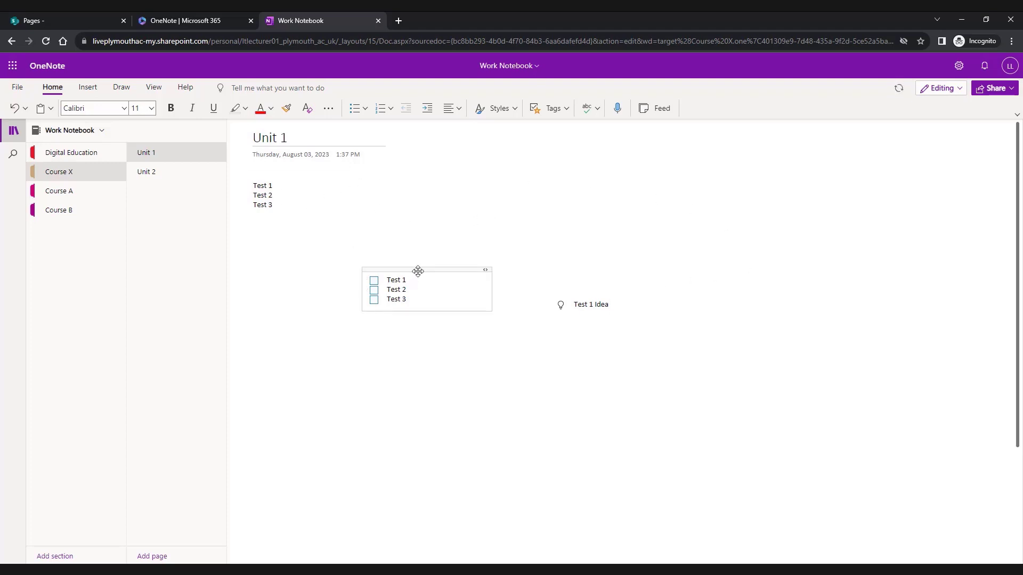
{"action": "left_click_drag", "start_coordinate": [418, 271], "coordinate": [302, 235]}
{"action": "left_click_drag", "start_coordinate": [570, 292], "coordinate": [268, 290]}
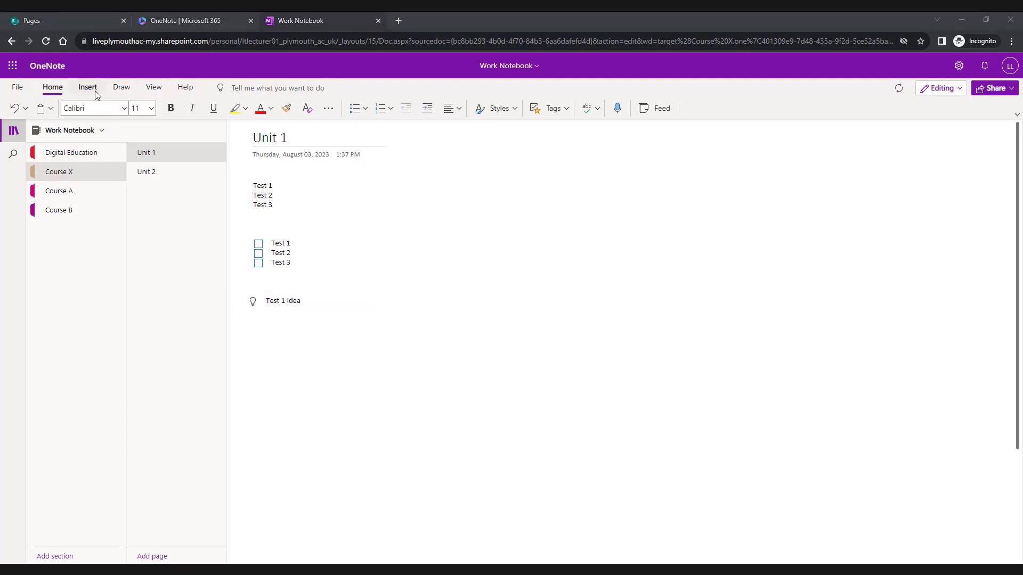
Step: Insert a table with five columns and five rows in the blank area beside the checklist
{"action": "left_click", "coordinate": [95, 90]}
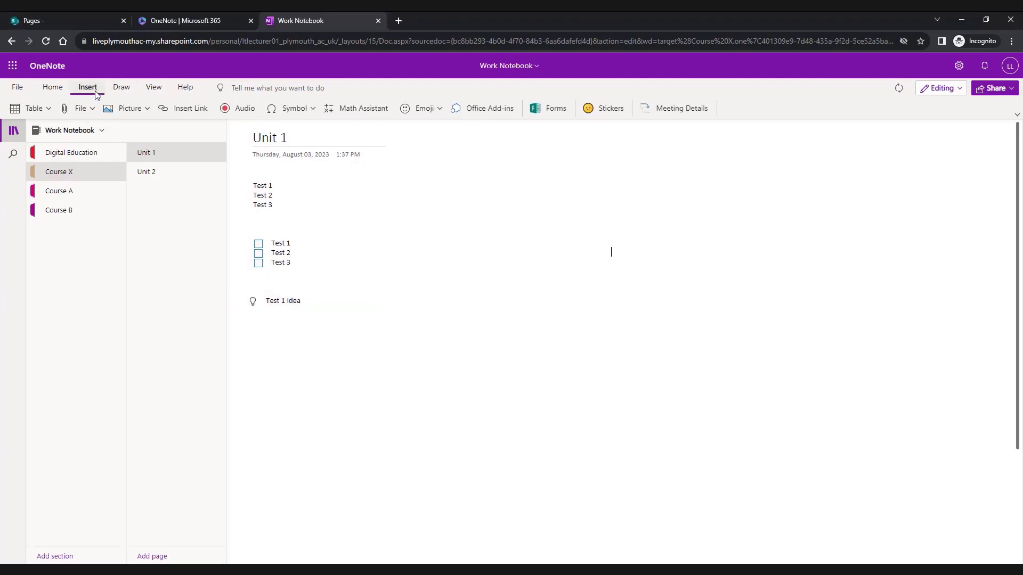
{"action": "left_click", "coordinate": [22, 108]}
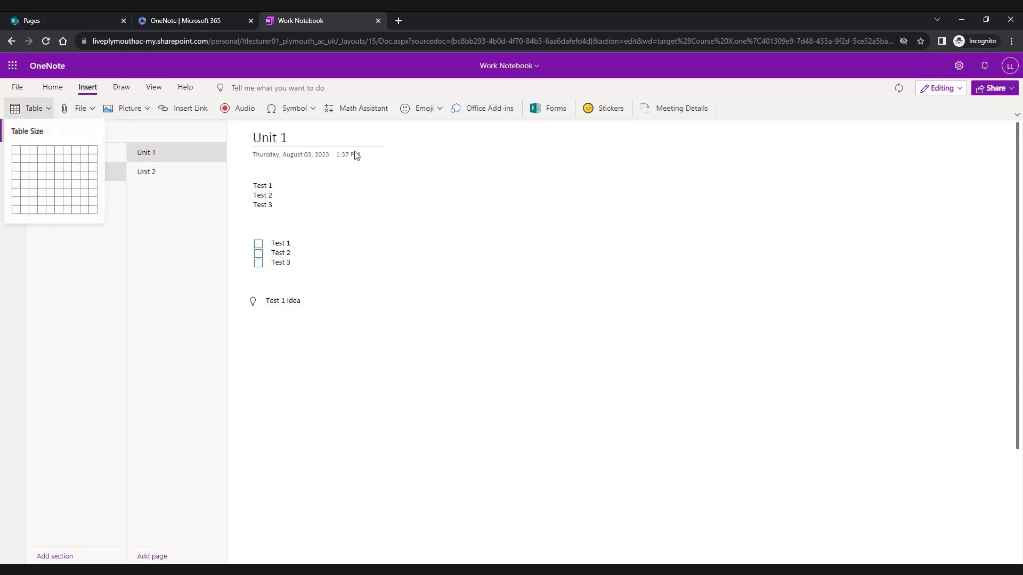
{"action": "left_click", "coordinate": [52, 187]}
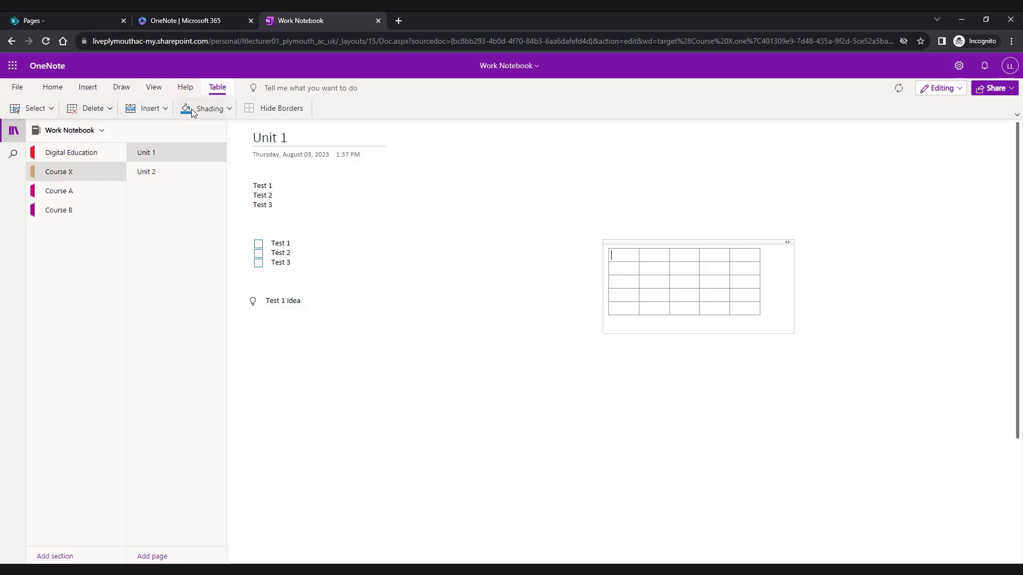
Step: Search online pictures for "University of Plymouth" and insert the first result in the blank area below the table
{"action": "left_click", "coordinate": [492, 349]}
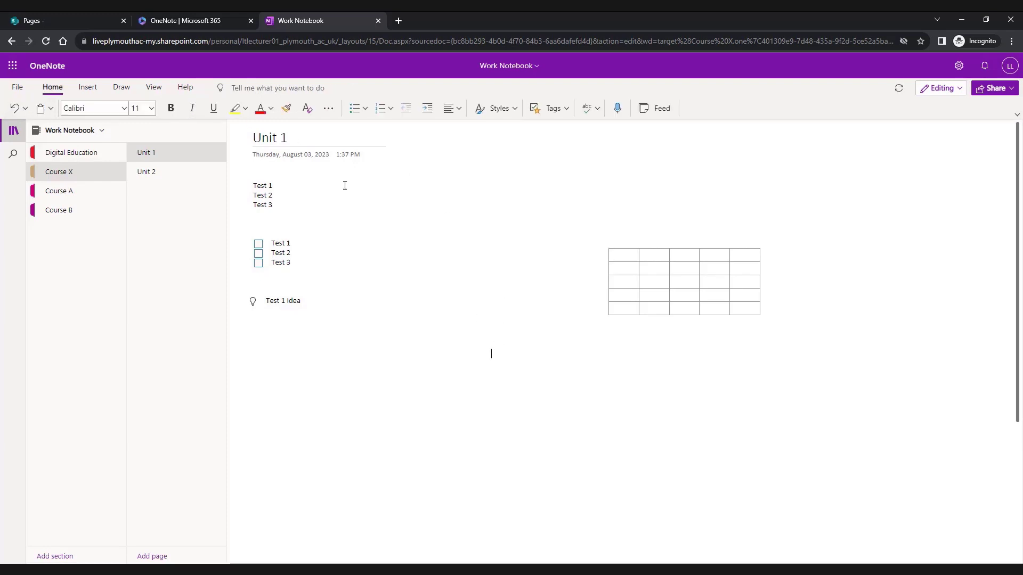
{"action": "left_click", "coordinate": [87, 88]}
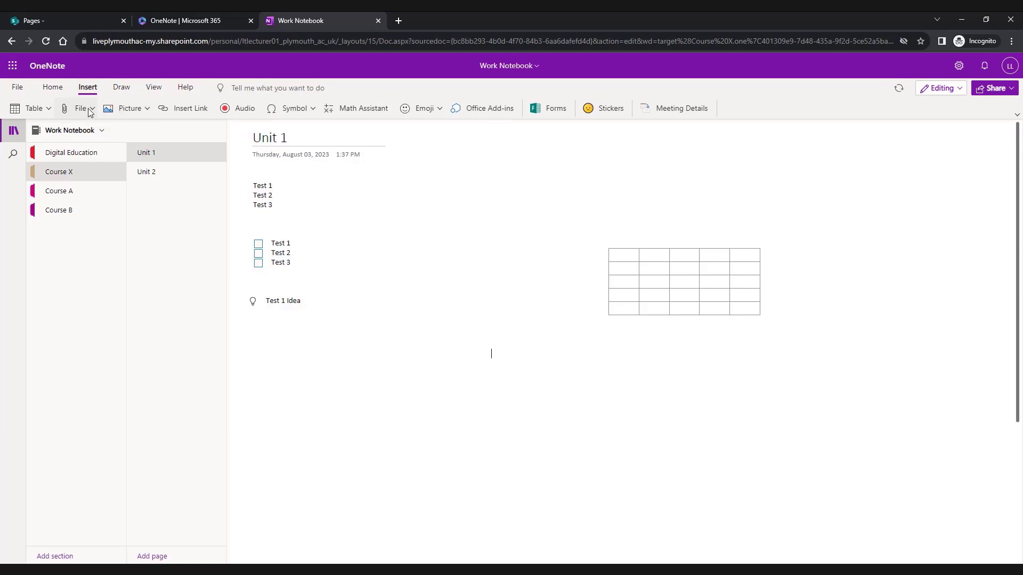
{"action": "left_click", "coordinate": [90, 109]}
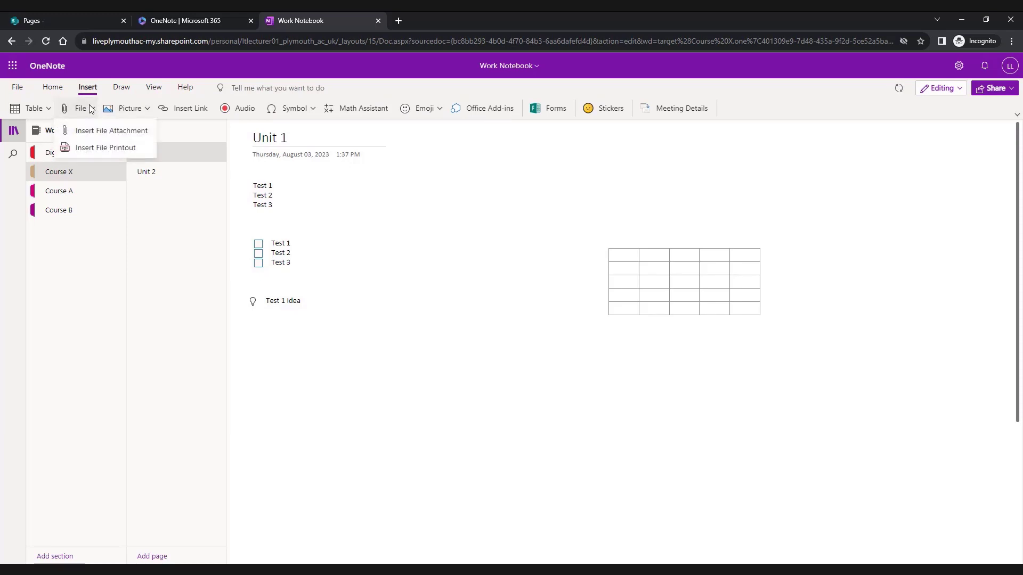
{"action": "left_click", "coordinate": [134, 111]}
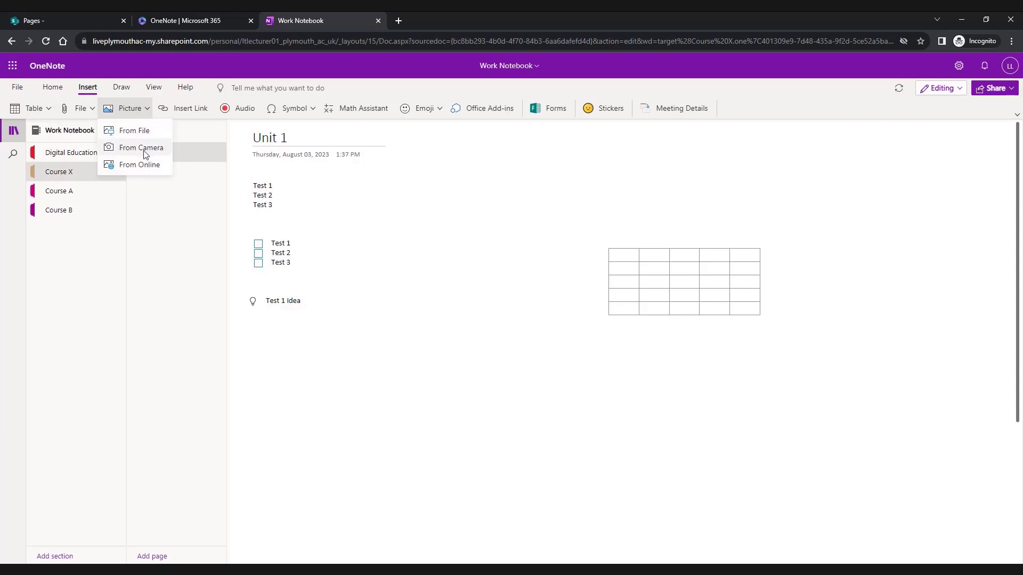
{"action": "left_click", "coordinate": [147, 167]}
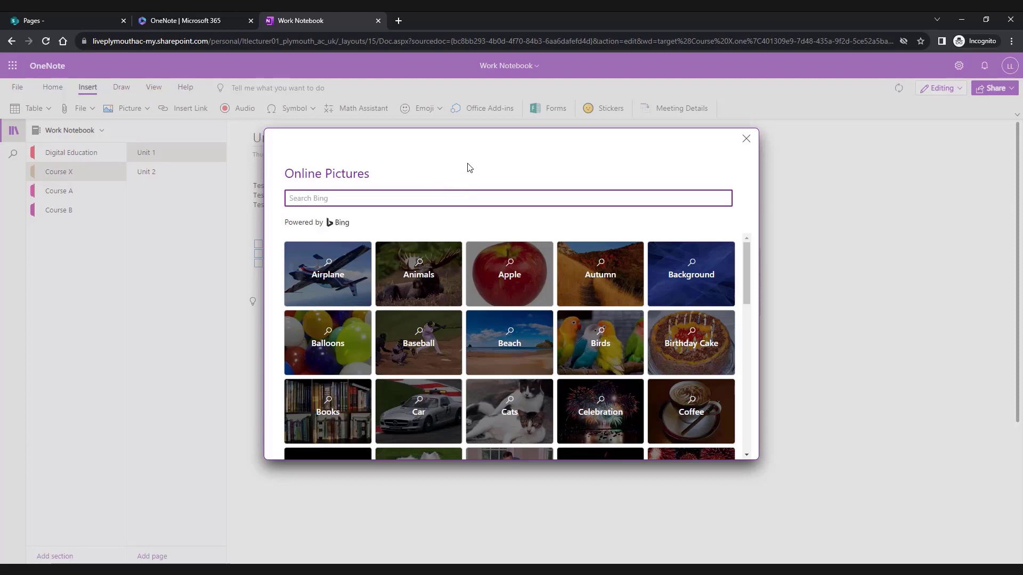
{"action": "type", "text": "University of Plymouth"}
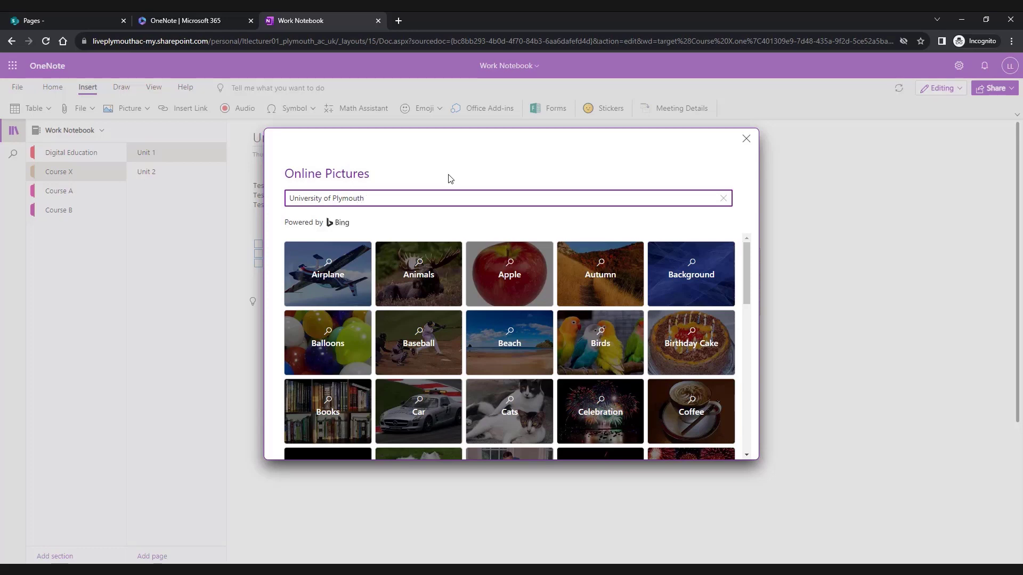
{"action": "key", "text": "Return"}
{"action": "left_click", "coordinate": [361, 300]}
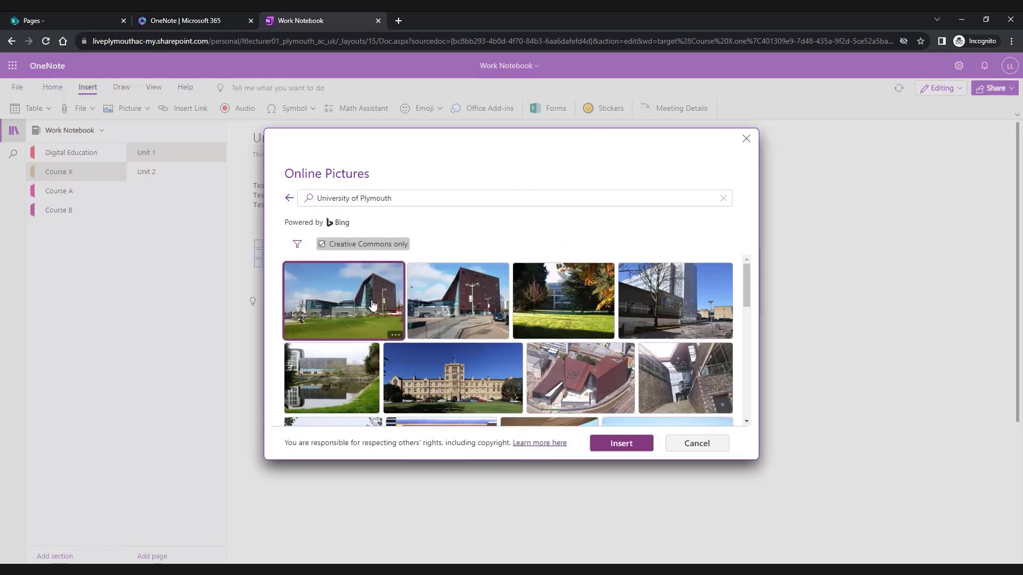
{"action": "left_click", "coordinate": [613, 444]}
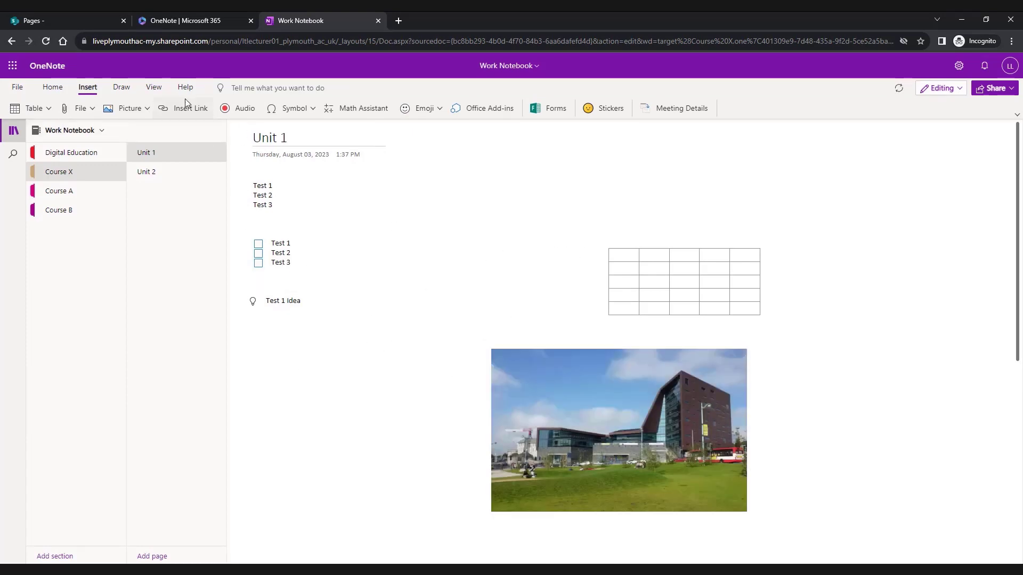
Step: Insert a link with the display text "Google" and the address google.com in the blank area beside the picture
{"action": "left_click", "coordinate": [171, 108]}
{"action": "left_click", "coordinate": [448, 262]}
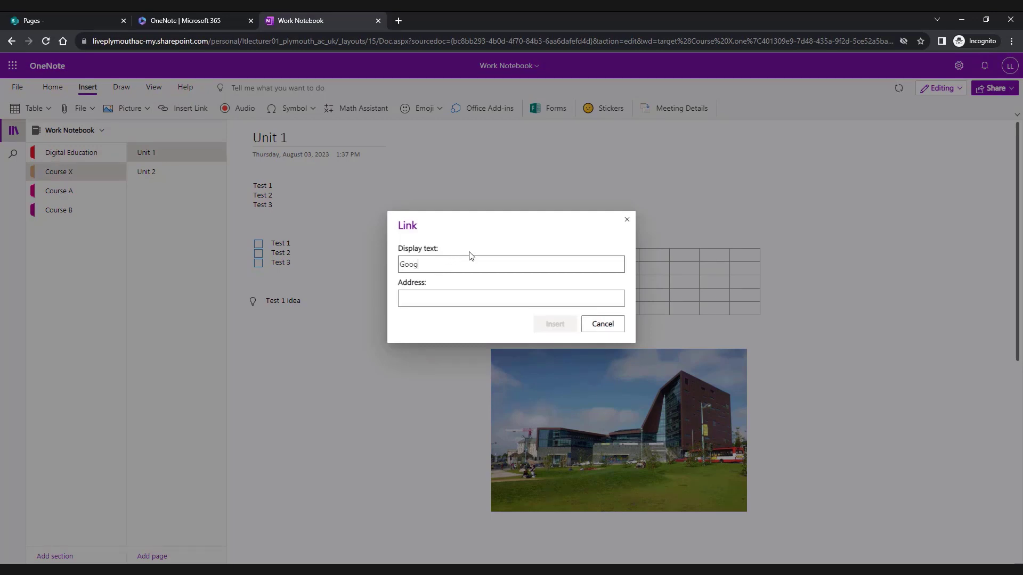
{"action": "key", "text": "Tab"}
{"action": "type", "text": "g"}
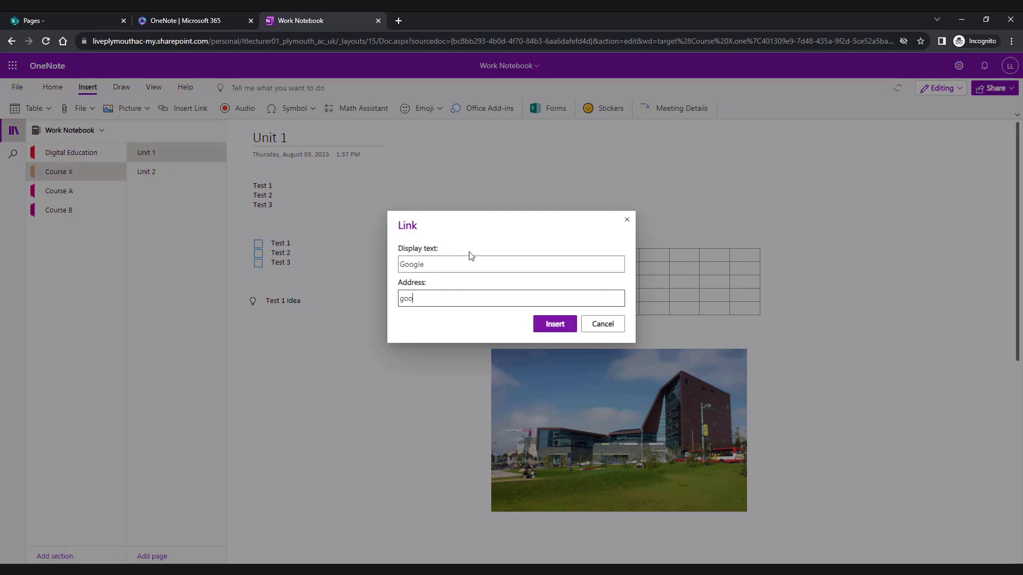
{"action": "type", "text": "oogle.com"}
{"action": "left_click", "coordinate": [570, 318]}
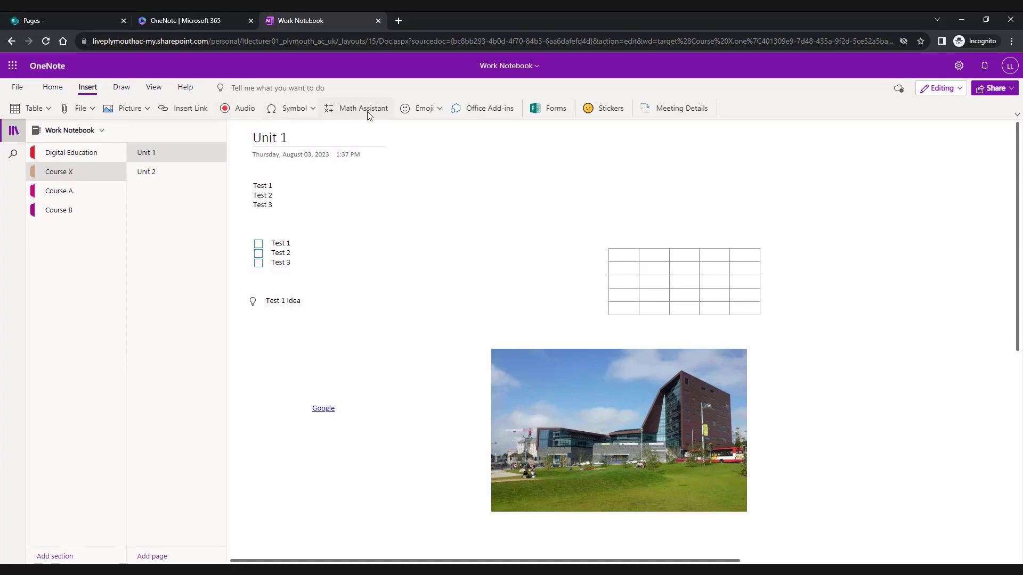
{"action": "left_click", "coordinate": [417, 110]}
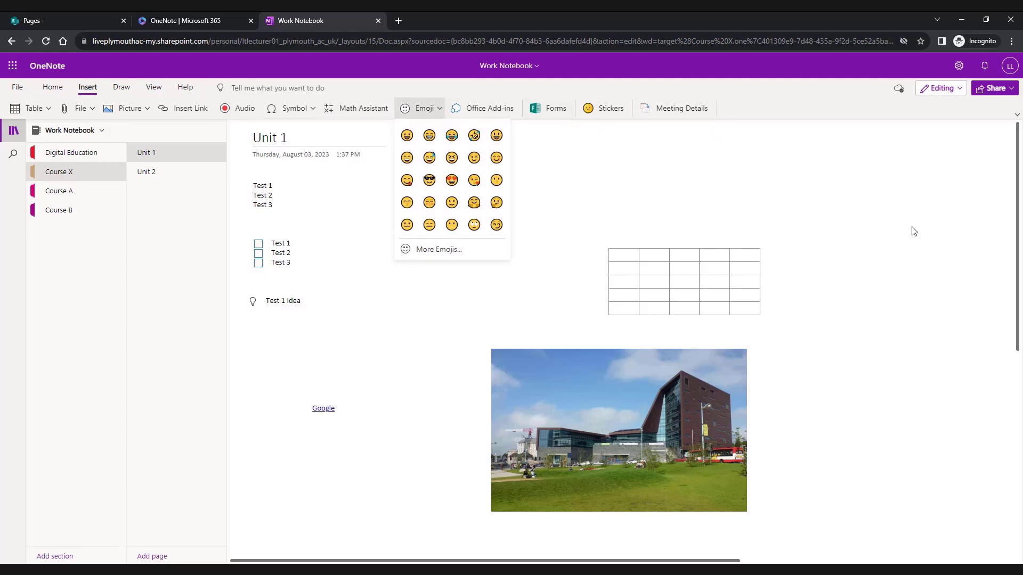
{"action": "left_click", "coordinate": [907, 245]}
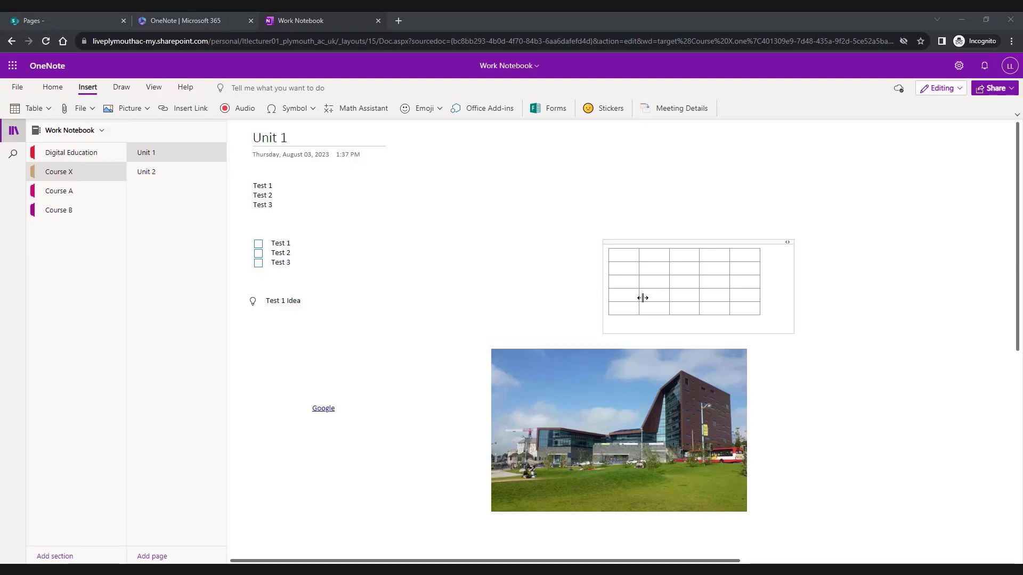
Step: Move the university picture to the blank area below the Google link
{"action": "left_click", "coordinate": [613, 353]}
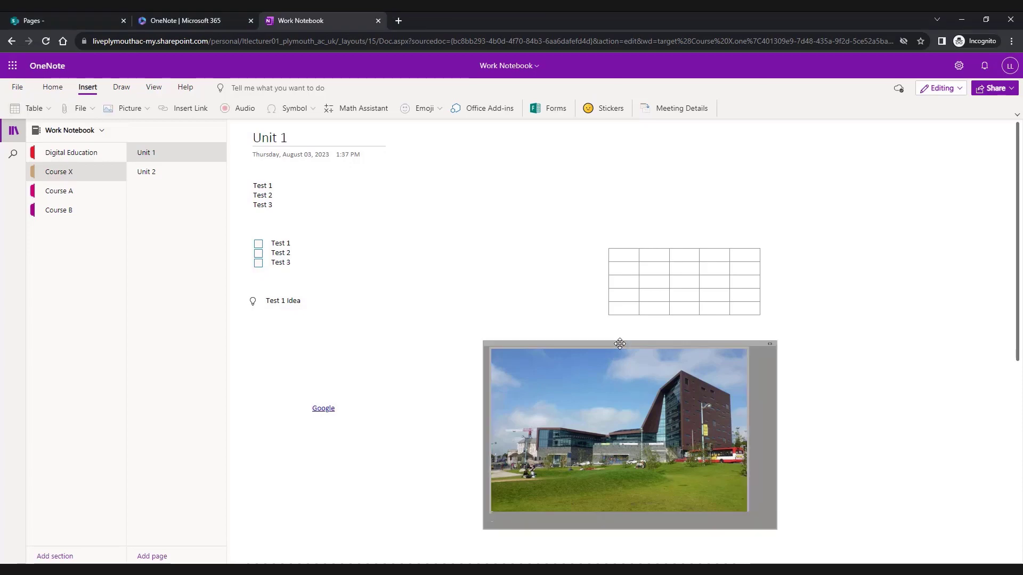
{"action": "left_click_drag", "start_coordinate": [613, 353], "coordinate": [381, 481]}
{"action": "scroll", "coordinate": [387, 472], "scroll_direction": "down", "scroll_amount": 2}
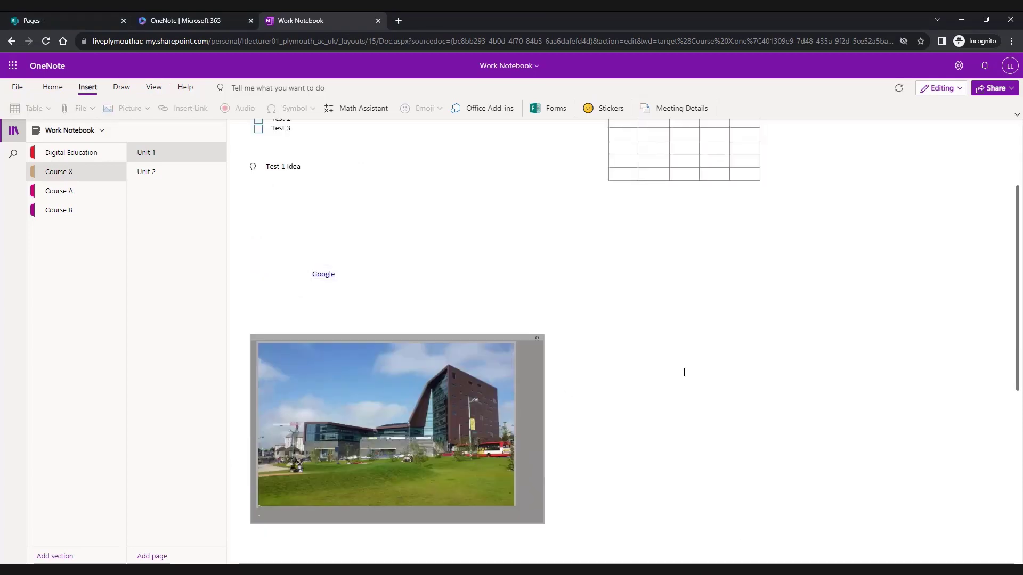
Step: Move the five-by-five table sideways to the far right of the Unit 1 page, away from the lists
{"action": "left_click", "coordinate": [714, 162]}
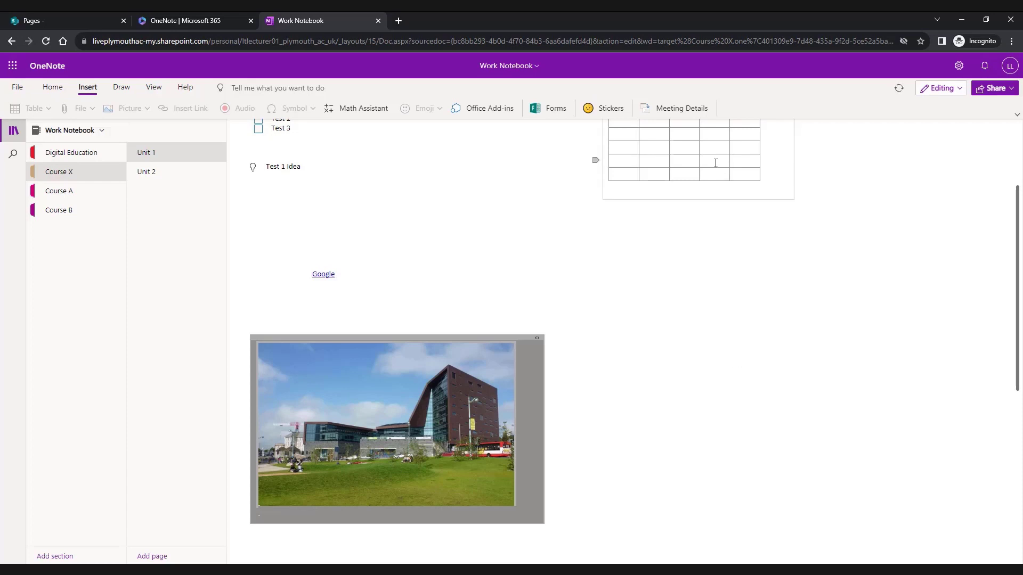
{"action": "scroll", "coordinate": [792, 169], "scroll_direction": "up", "scroll_amount": 2}
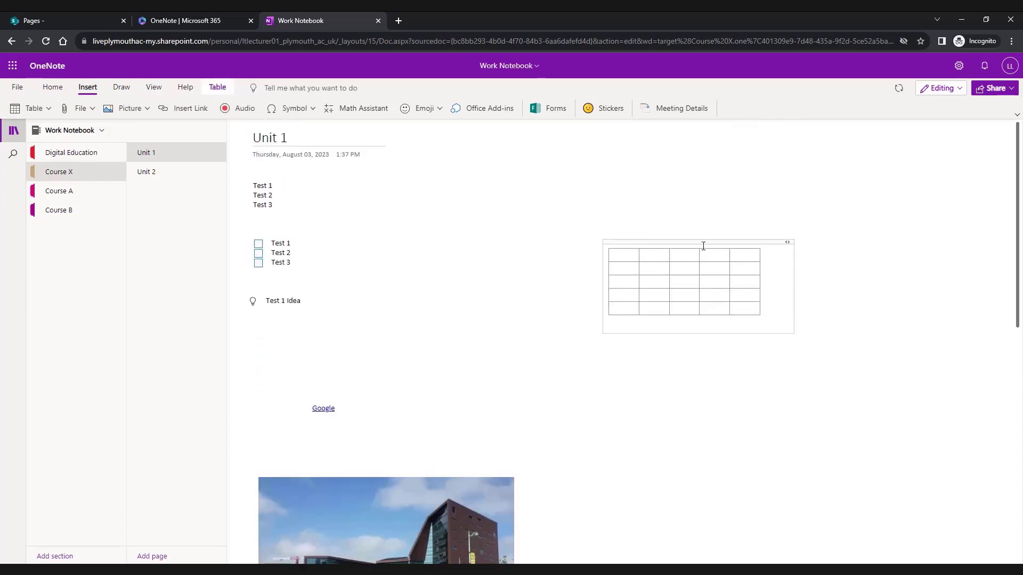
{"action": "left_click_drag", "start_coordinate": [742, 244], "coordinate": [1015, 257]}
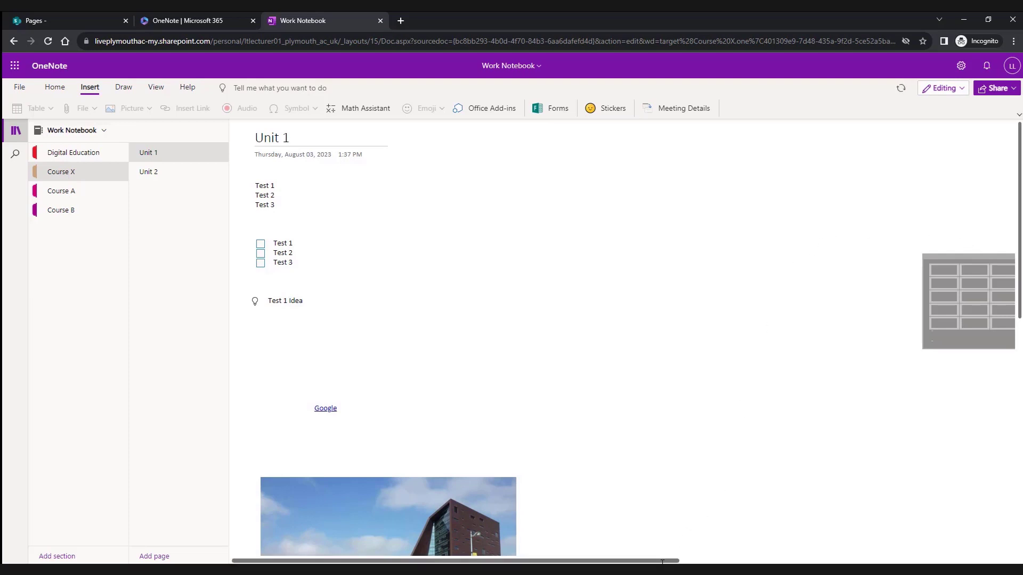
{"action": "left_click_drag", "start_coordinate": [664, 561], "coordinate": [819, 561]}
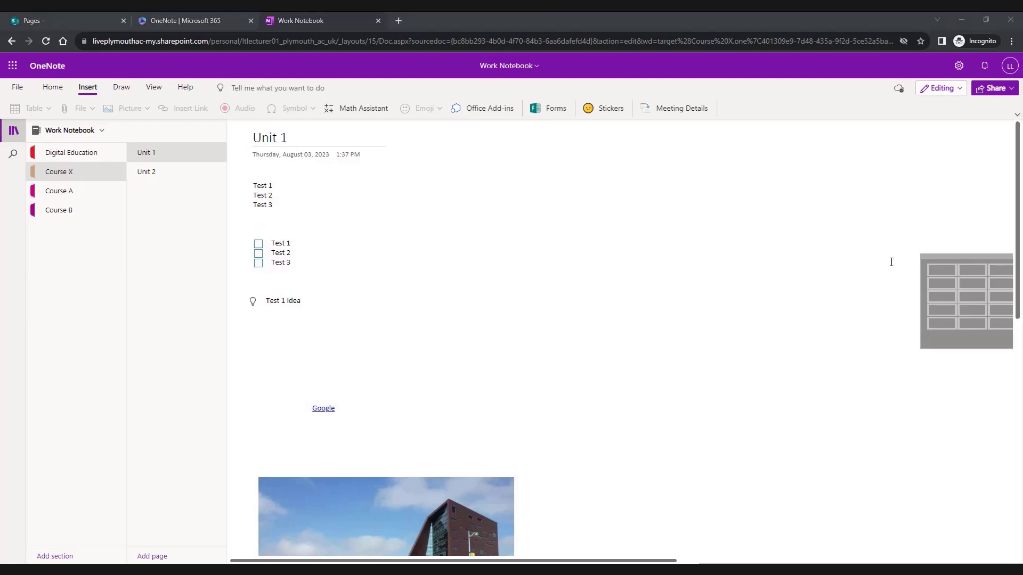
Step: Draw a black freehand curve with the pen in the blank area beside the test lists and erase it again
{"action": "left_click", "coordinate": [116, 88]}
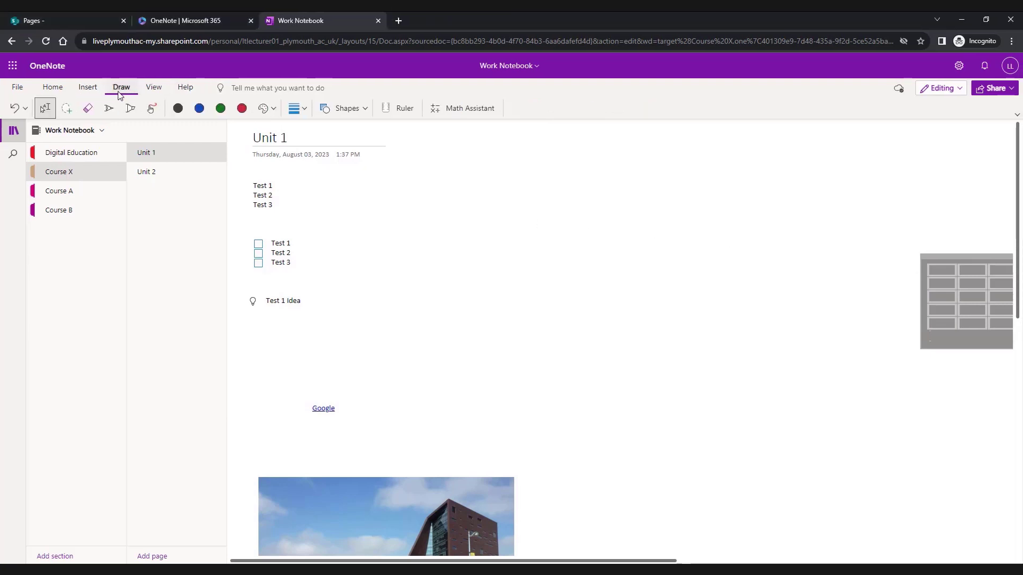
{"action": "left_click", "coordinate": [110, 108]}
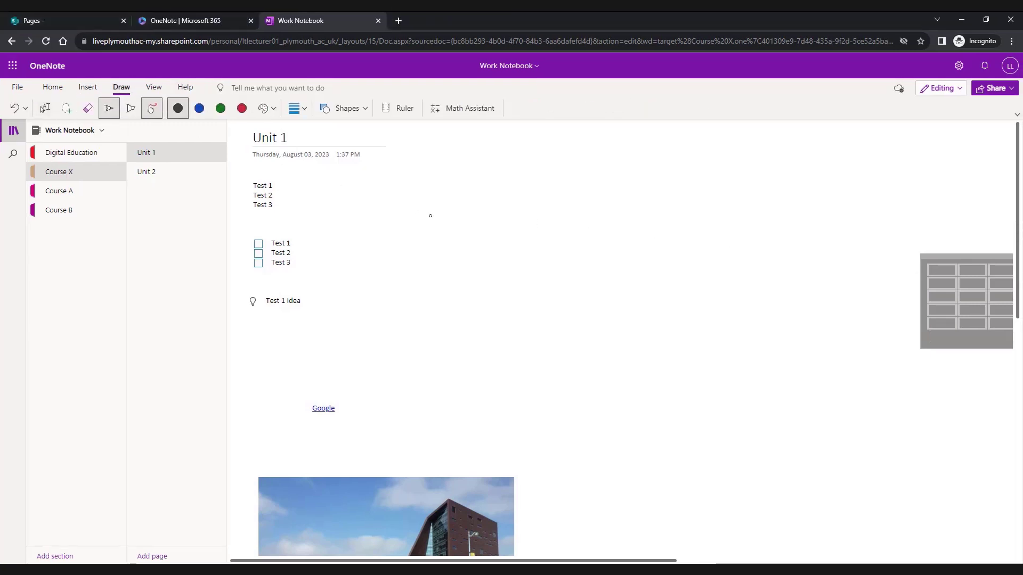
{"action": "mouse_move", "coordinate": [430, 215]}
{"action": "left_mouse_down"}
{"action": "mouse_move", "coordinate": [539, 235]}
{"action": "mouse_move", "coordinate": [514, 310]}
{"action": "mouse_move", "coordinate": [595, 249]}
{"action": "left_mouse_up"}
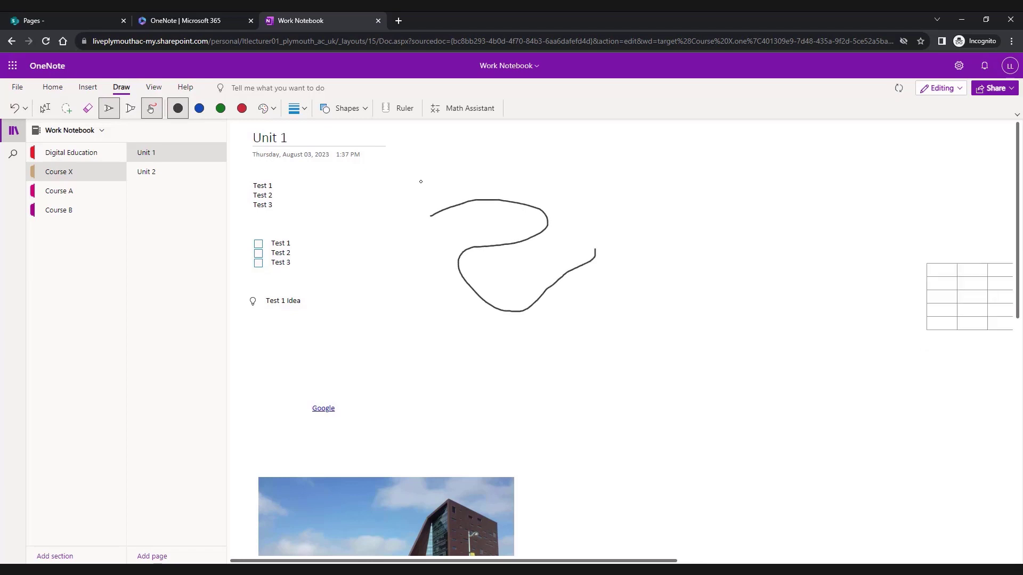
{"action": "left_click", "coordinate": [88, 108]}
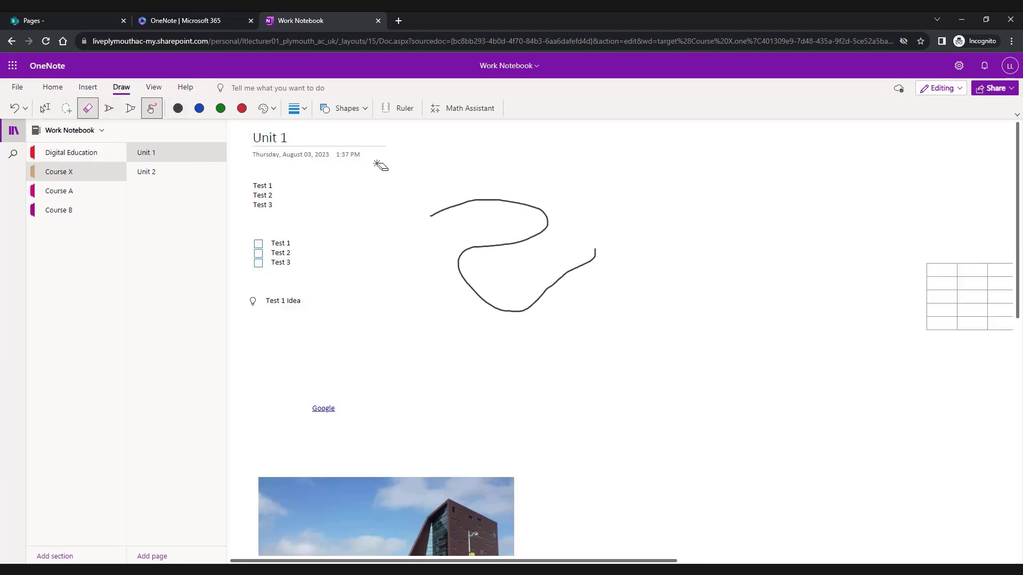
{"action": "left_click", "coordinate": [430, 216]}
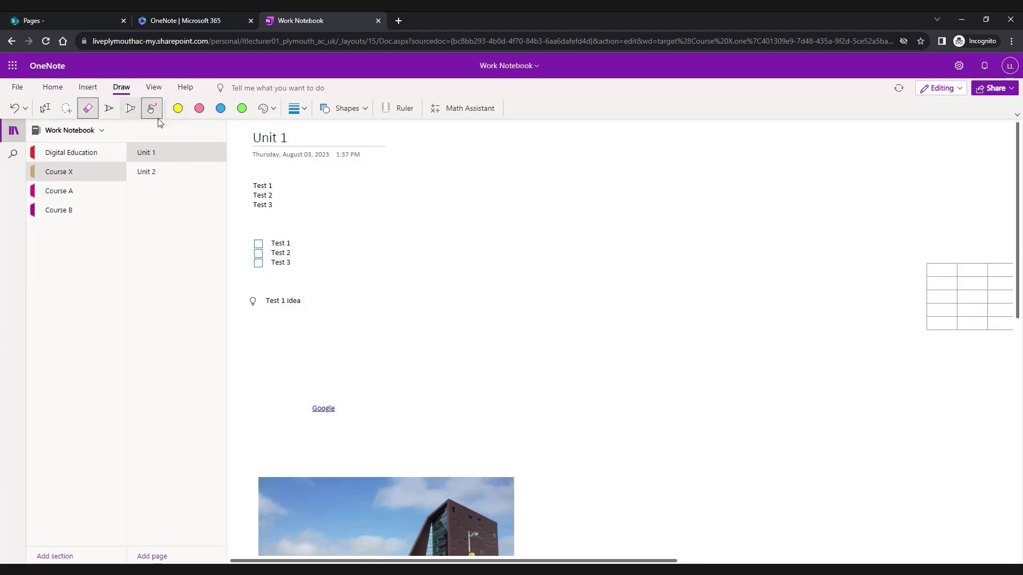
Step: Highlight the plain Test 1 to Test 3 list in yellow and draw a wide ellipse in the blank area beside the lists
{"action": "left_click", "coordinate": [130, 108]}
{"action": "mouse_move", "coordinate": [245, 181]}
{"action": "left_mouse_down"}
{"action": "mouse_move", "coordinate": [281, 184]}
{"action": "mouse_move", "coordinate": [268, 206]}
{"action": "left_mouse_up"}
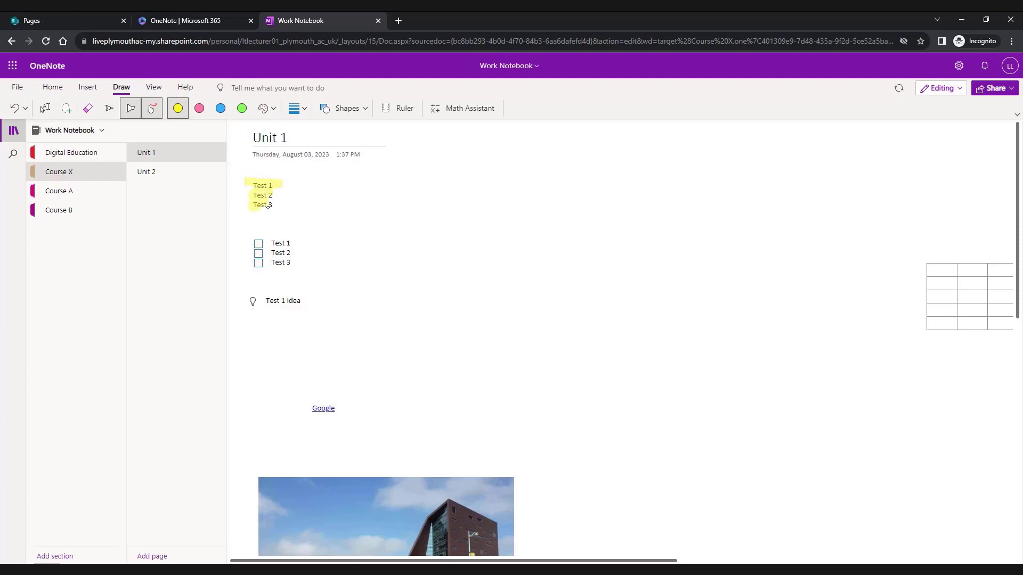
{"action": "left_click", "coordinate": [342, 109]}
{"action": "left_click", "coordinate": [338, 149]}
{"action": "mouse_move", "coordinate": [458, 165]}
{"action": "left_mouse_down"}
{"action": "mouse_move", "coordinate": [624, 283]}
{"action": "mouse_move", "coordinate": [602, 293]}
{"action": "left_mouse_up"}
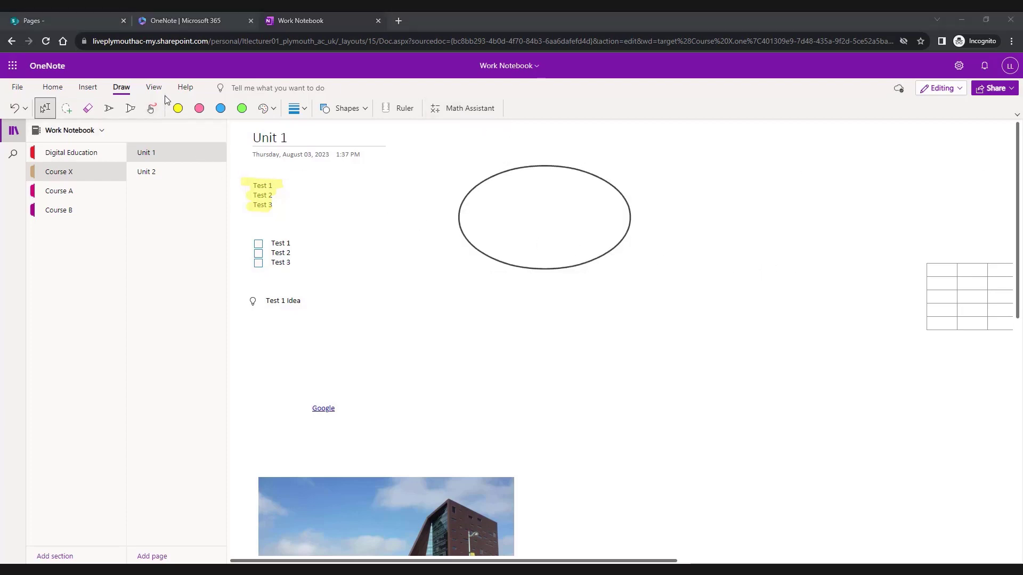
Step: Set the page color of Unit 1 to light blue
{"action": "left_click", "coordinate": [157, 87]}
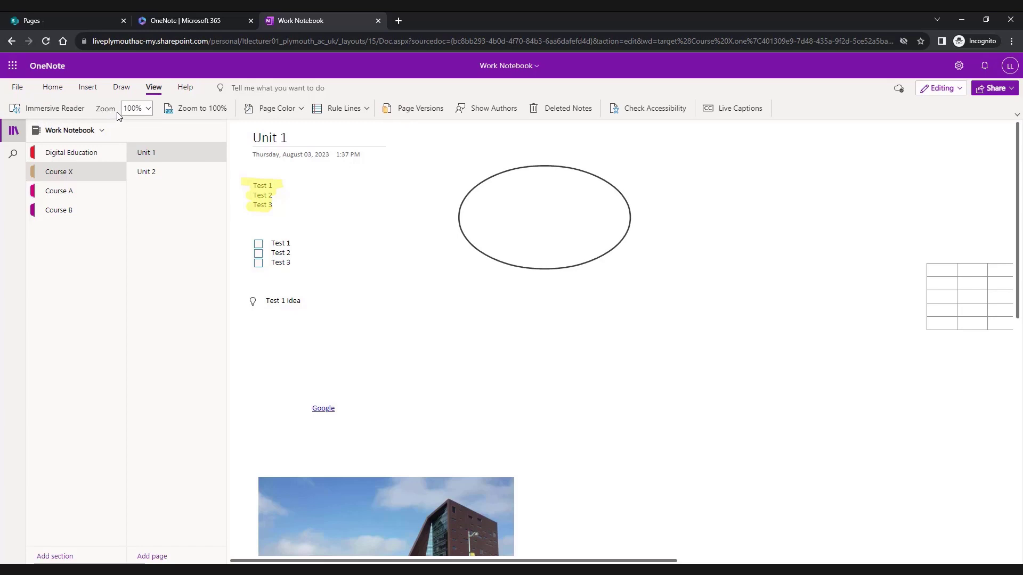
{"action": "left_click", "coordinate": [280, 112]}
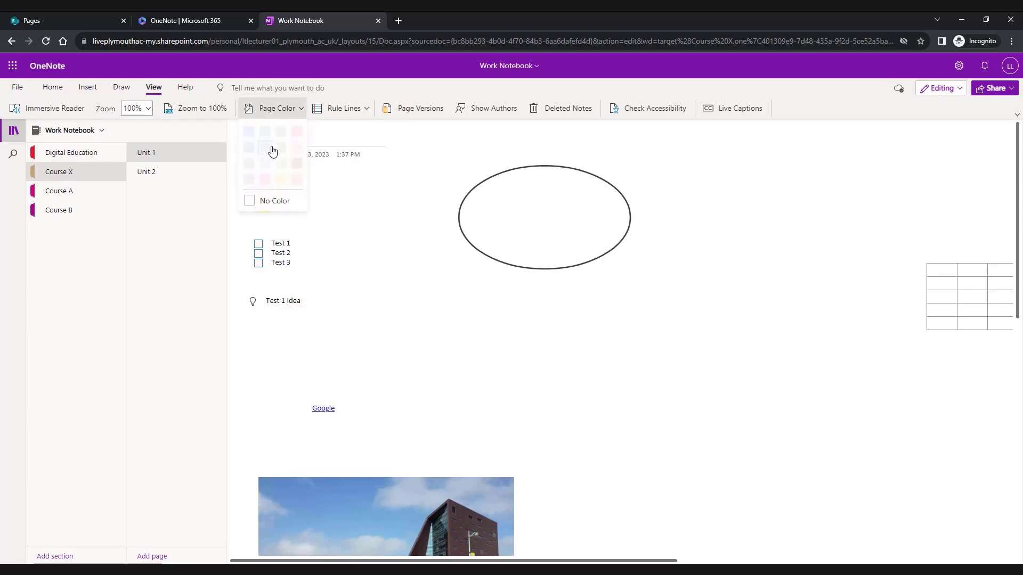
{"action": "left_click", "coordinate": [269, 146]}
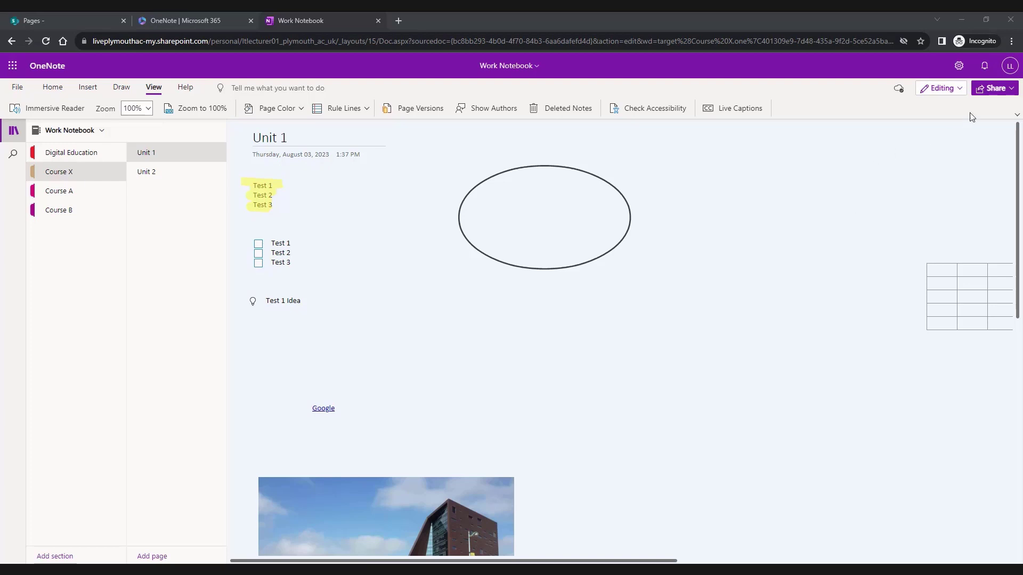
Step: Set the sharing link for the entire Work Notebook to People in University of Plymouth and copy the link
{"action": "left_click", "coordinate": [996, 90]}
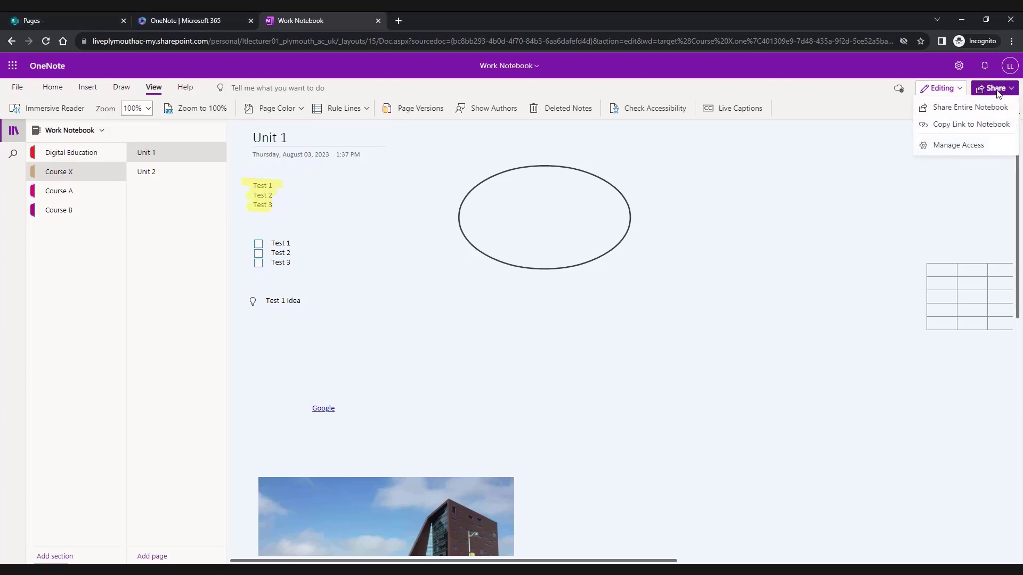
{"action": "left_click", "coordinate": [968, 113]}
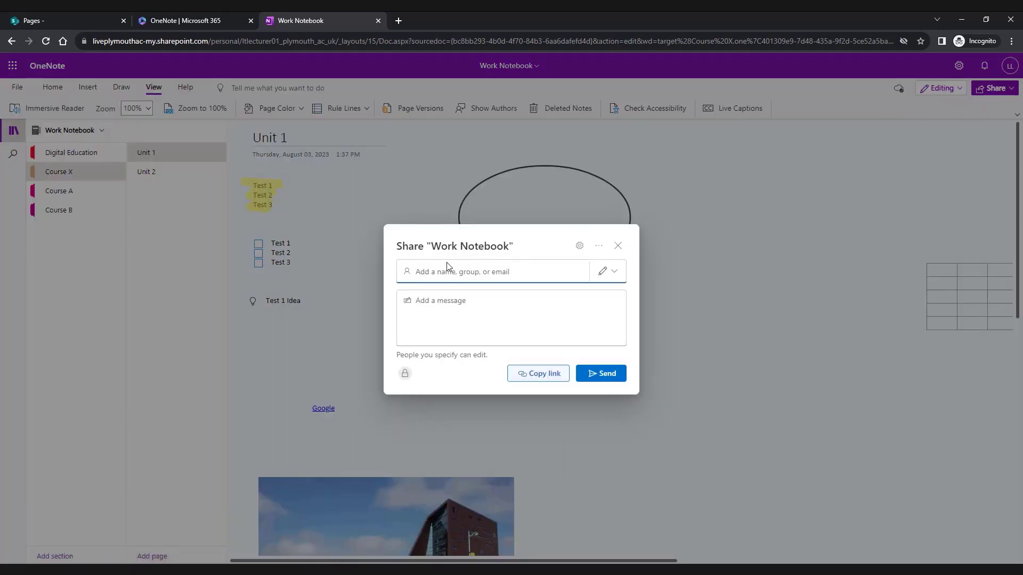
{"action": "left_click", "coordinate": [581, 248]}
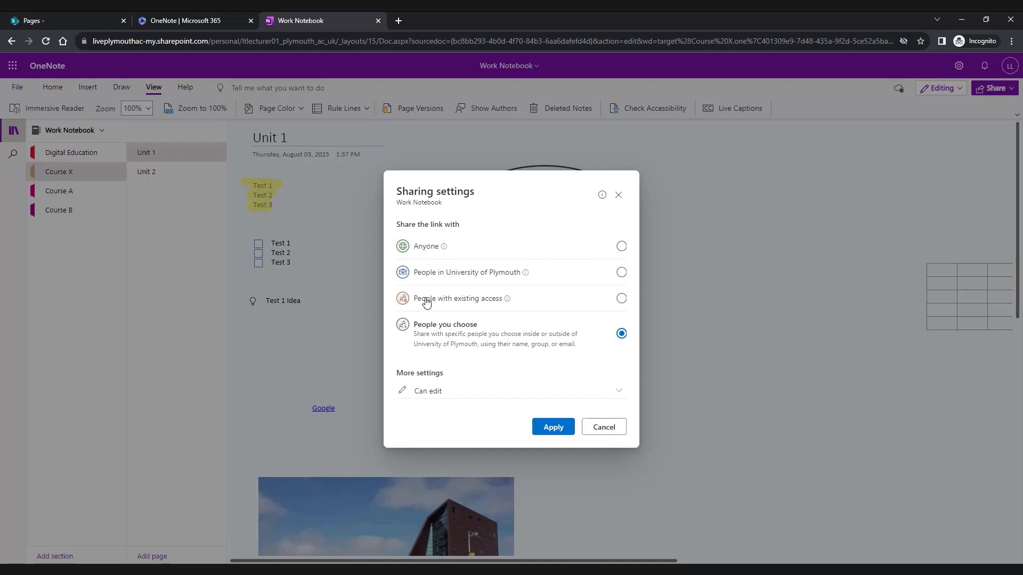
{"action": "left_click", "coordinate": [471, 276]}
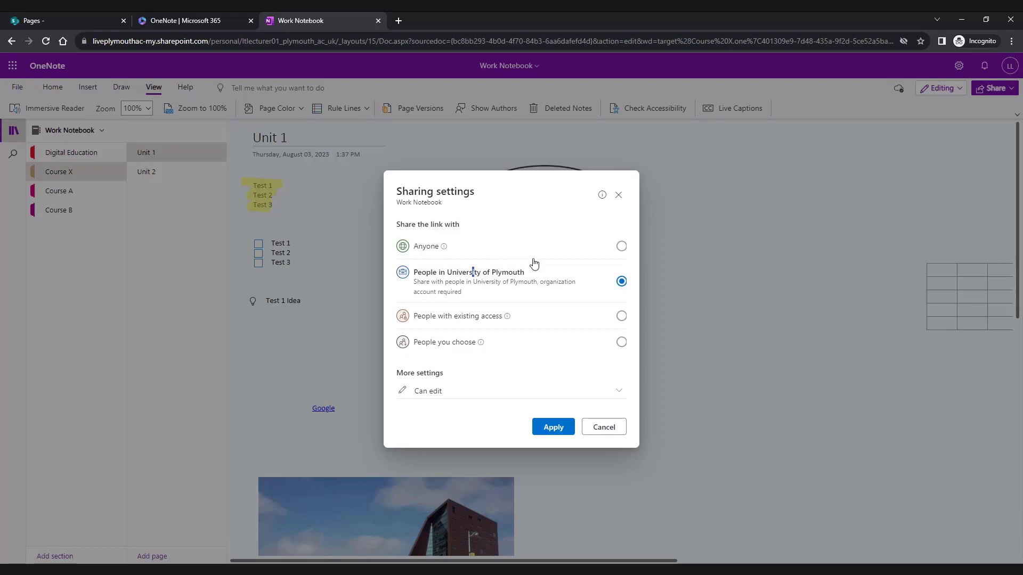
{"action": "left_click", "coordinate": [551, 427]}
{"action": "left_click", "coordinate": [541, 374]}
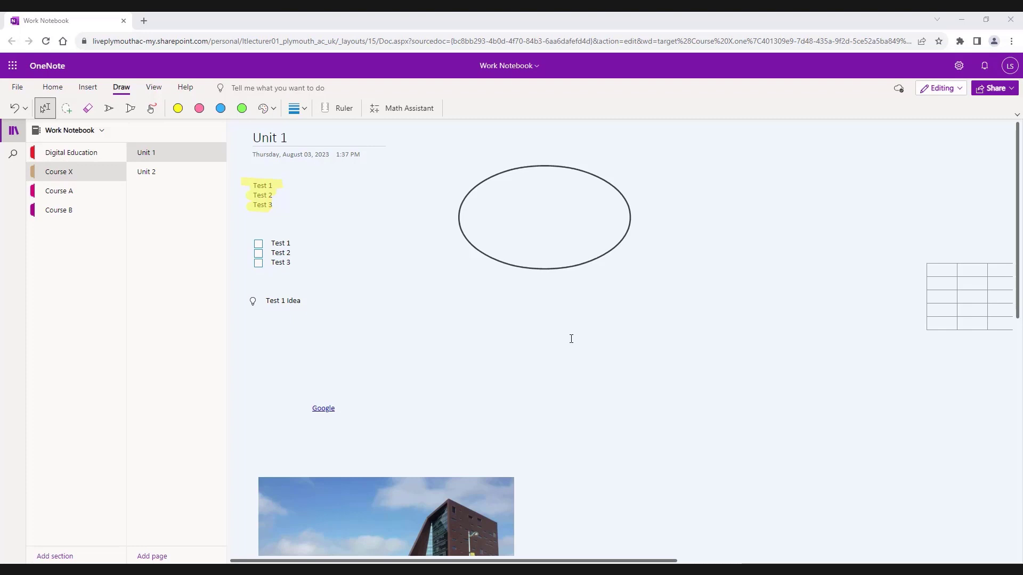
Step: In the student account's view of the shared notebook, add the note "Hello" below the ellipse and format it bold at size 20
{"action": "left_click", "coordinate": [56, 94]}
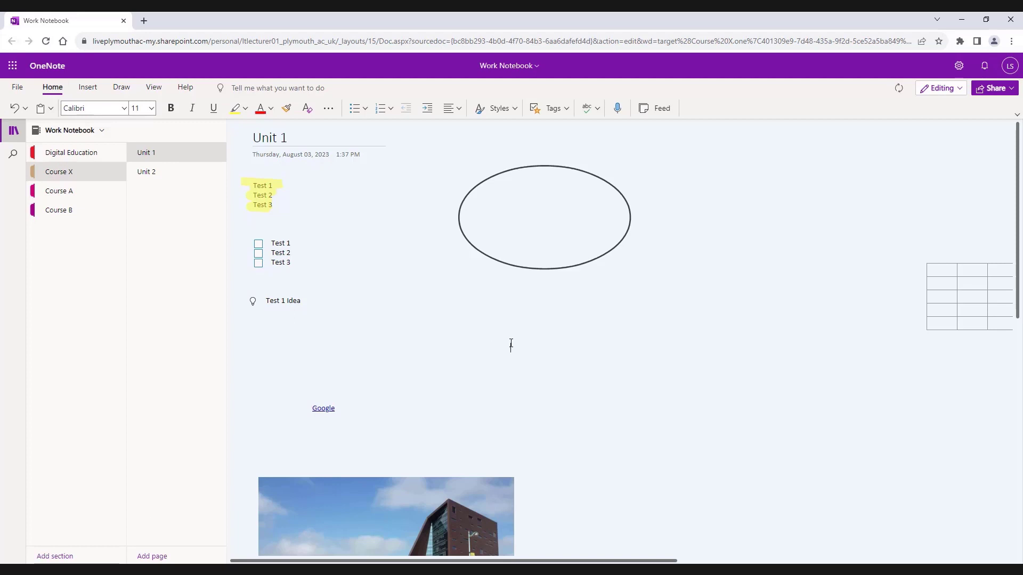
{"action": "left_click", "coordinate": [511, 345]}
{"action": "type", "text": "Hello"}
{"action": "double_click", "coordinate": [511, 344]}
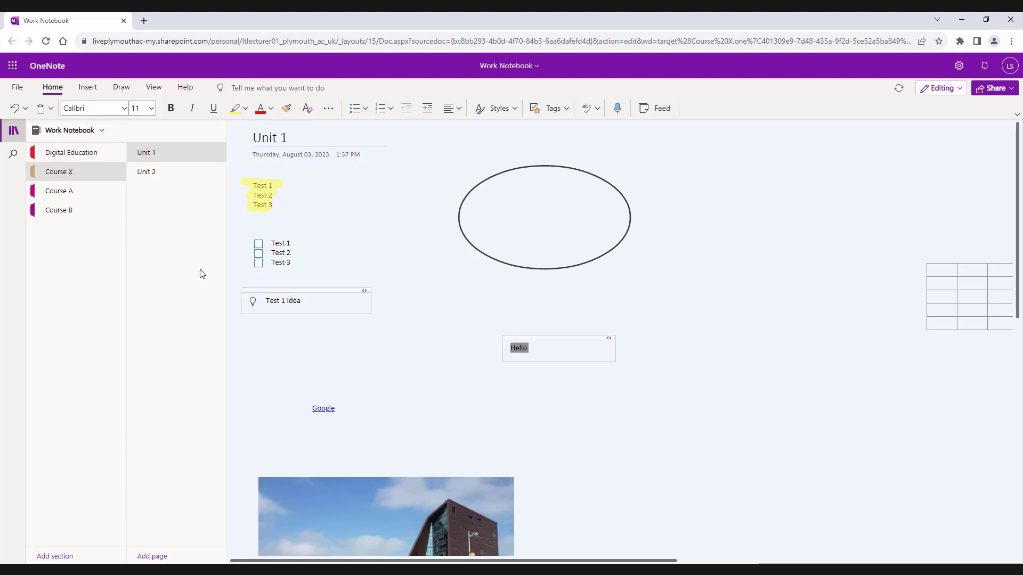
{"action": "left_click", "coordinate": [151, 109]}
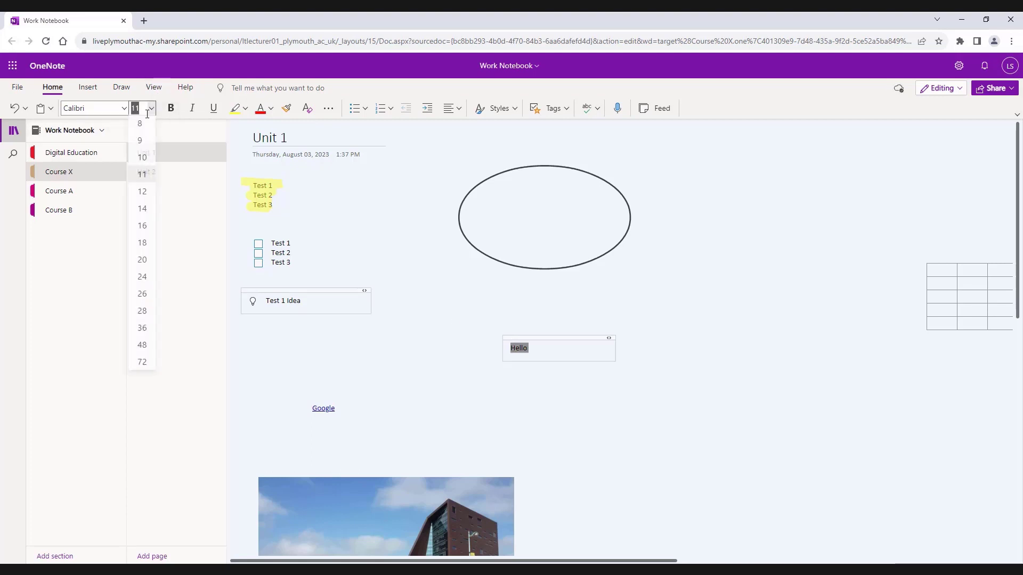
{"action": "left_click", "coordinate": [139, 261]}
{"action": "left_click", "coordinate": [170, 108]}
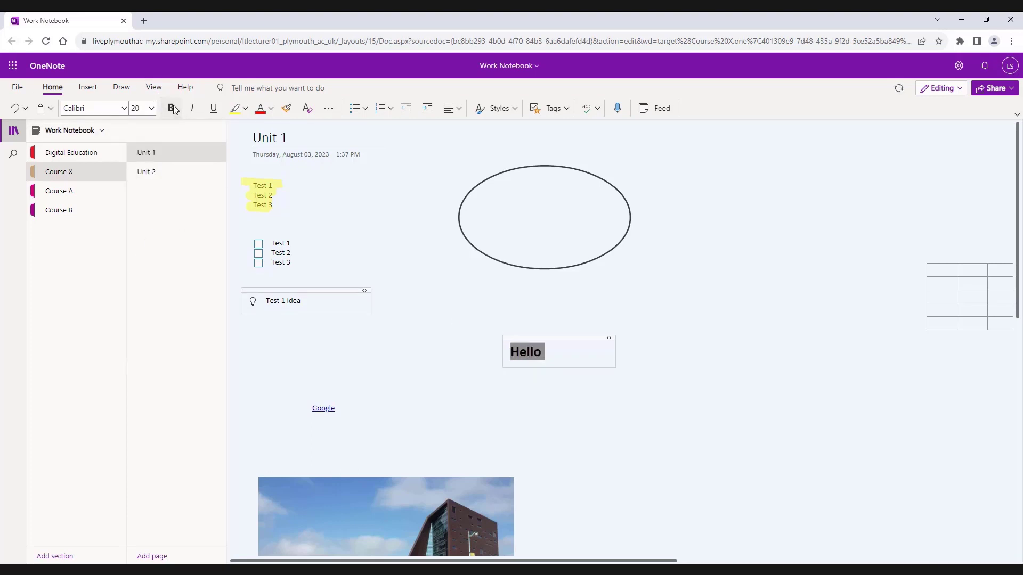
{"action": "left_click", "coordinate": [665, 355]}
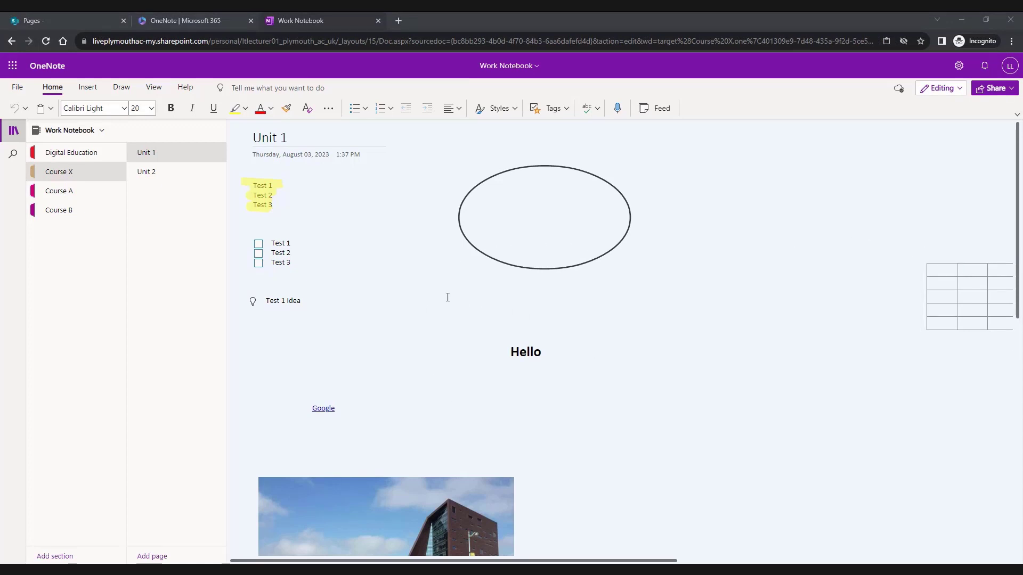
Step: Show the authors of the content on the Unit 1 page in the lecturer account's view
{"action": "left_click", "coordinate": [154, 86]}
{"action": "left_click", "coordinate": [491, 109]}
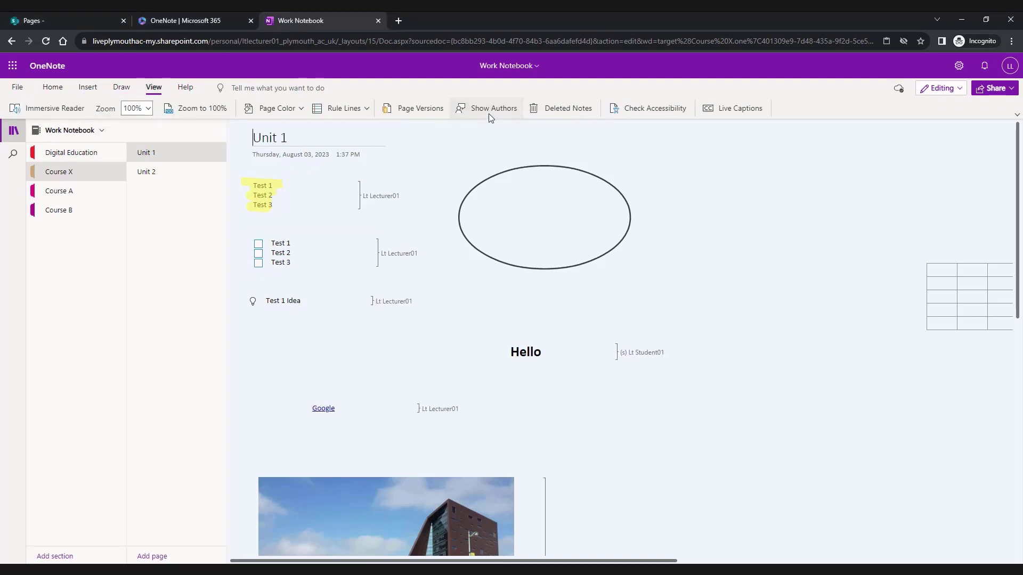